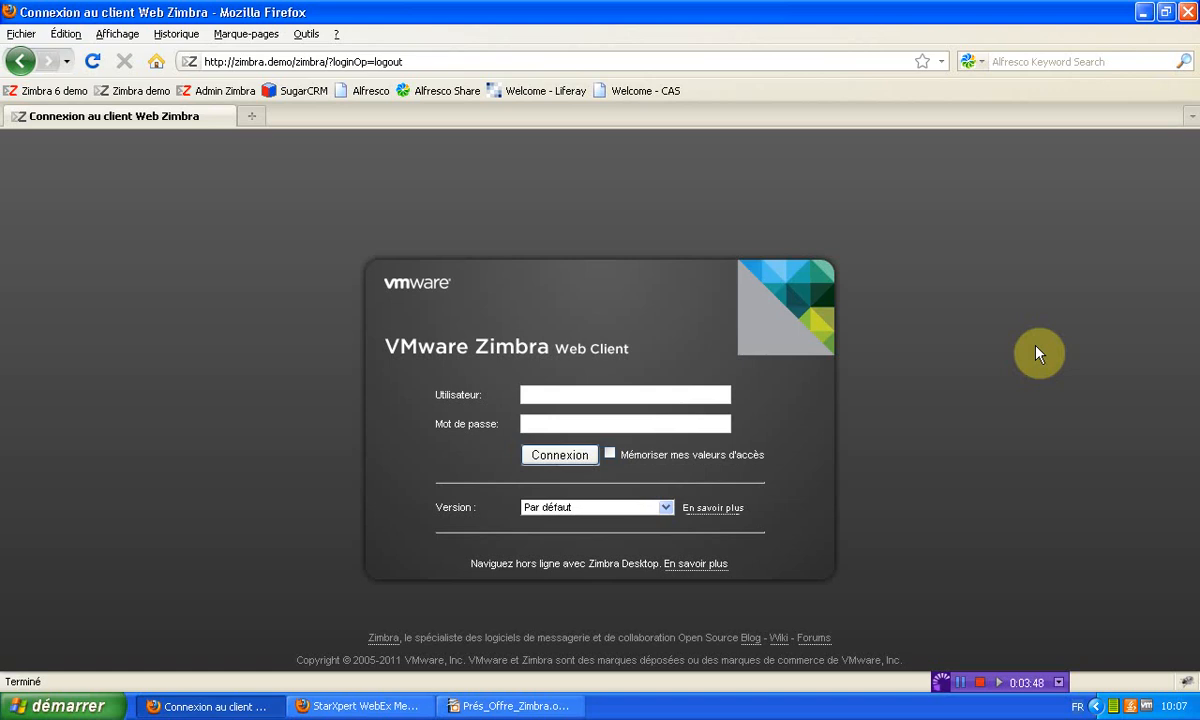
Go full screen and enter the account's username and password, leaving Version on Par défaut
key(F11)
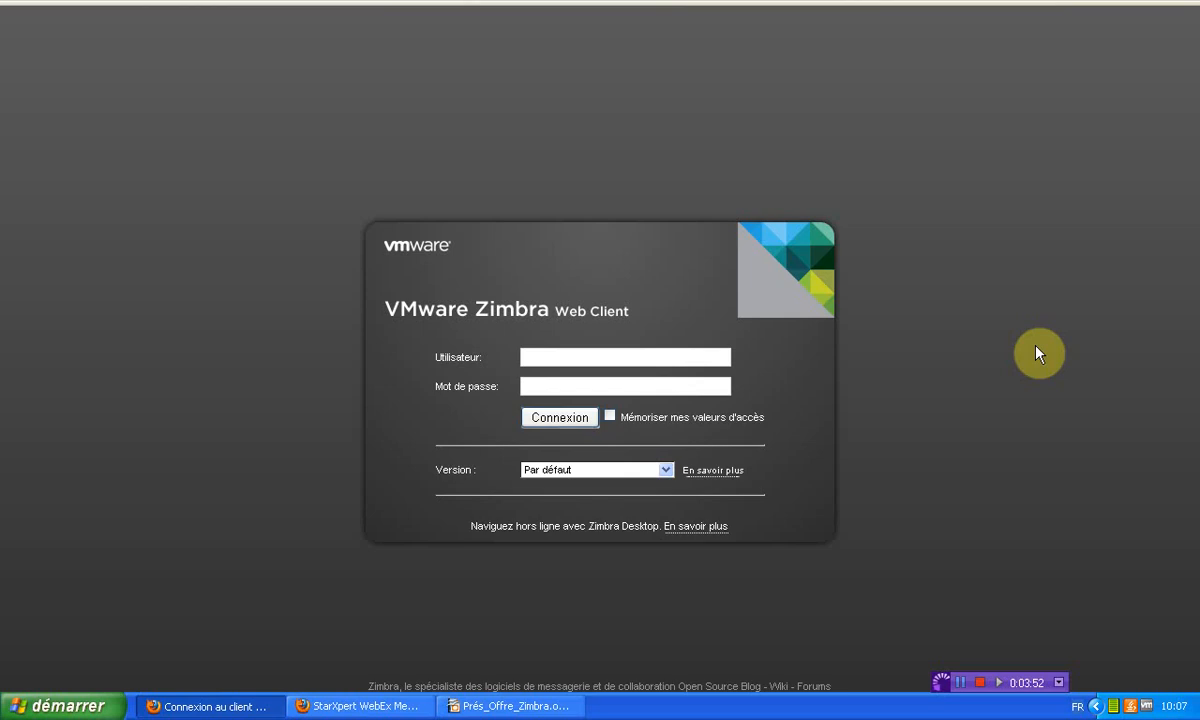
click(530, 357)
key(Tab)
text(*******)
click(665, 471)
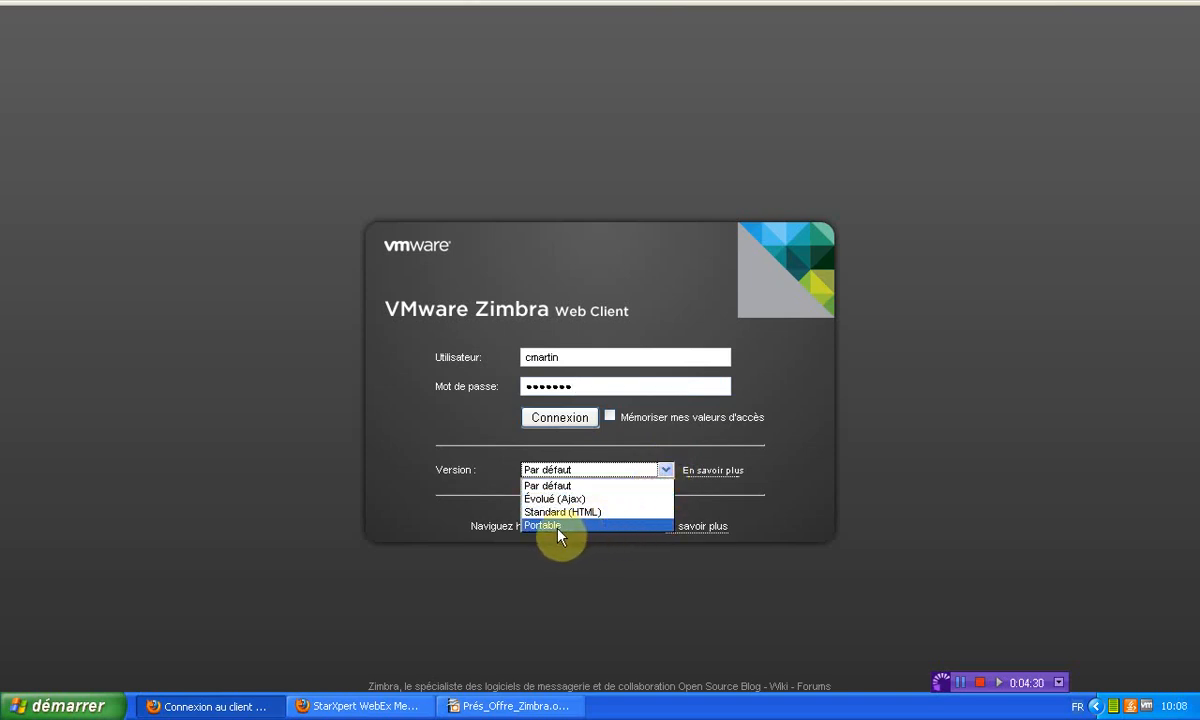
click(790, 393)
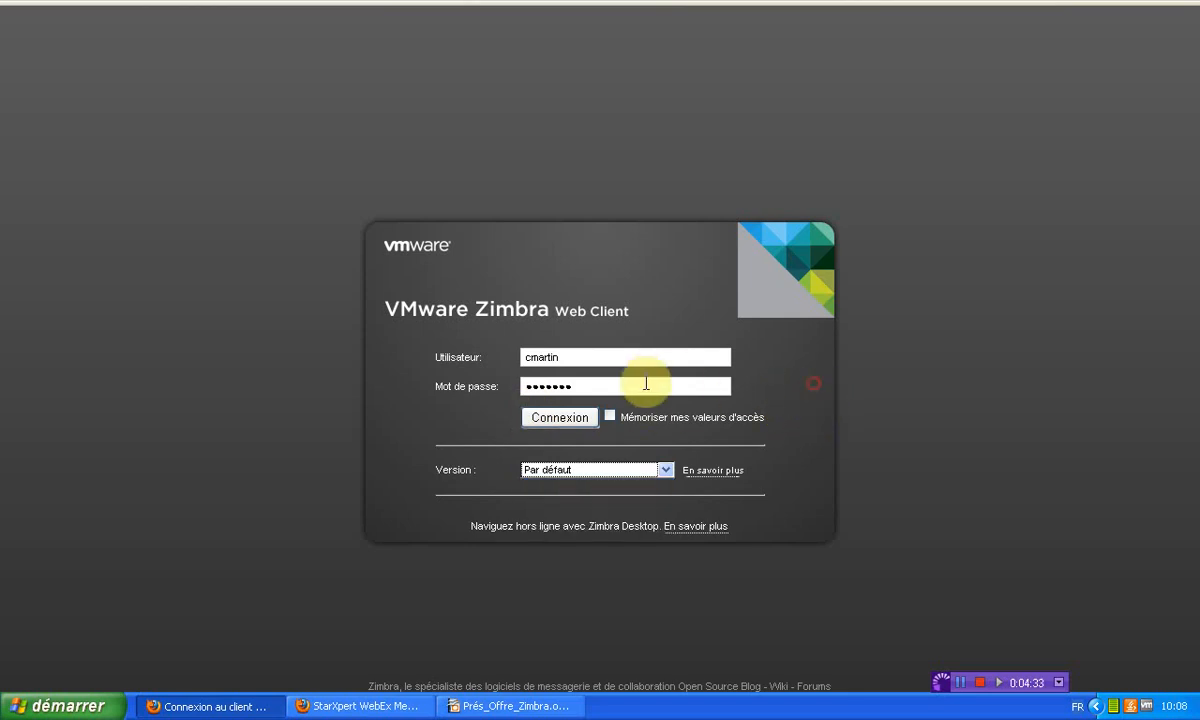
Sign in to the Réception mailbox, check the quota under the user name, and start a people search
click(557, 419)
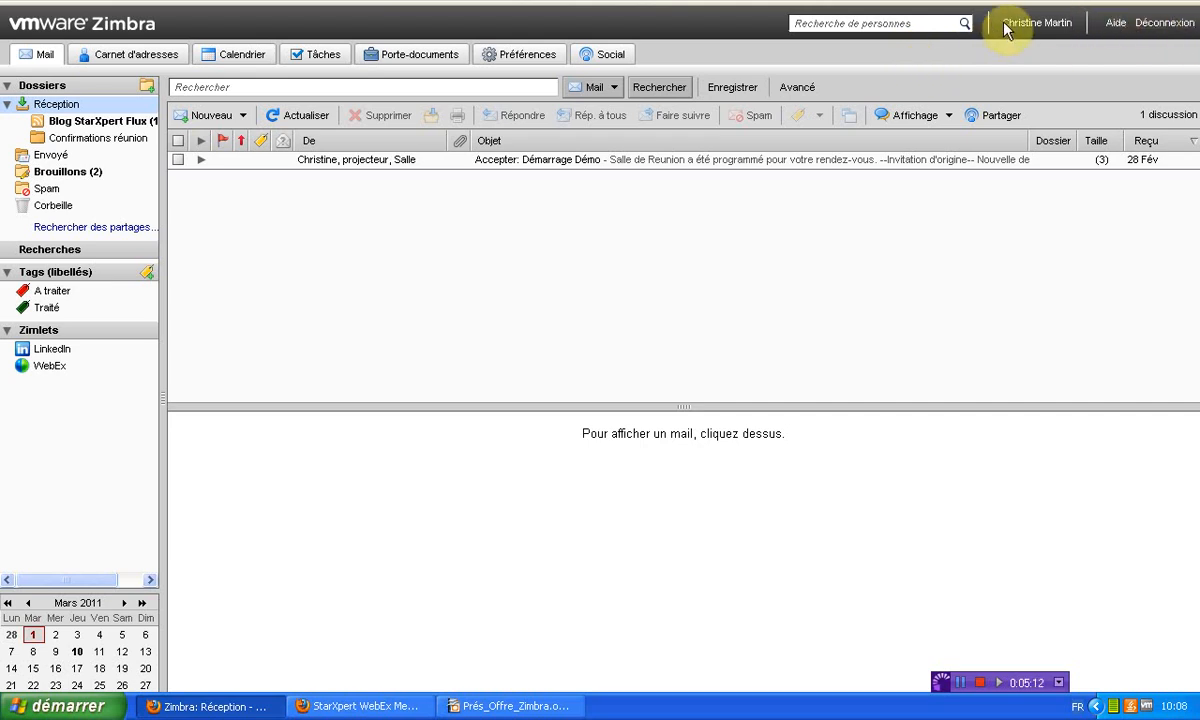
mouse_move(1014, 27)
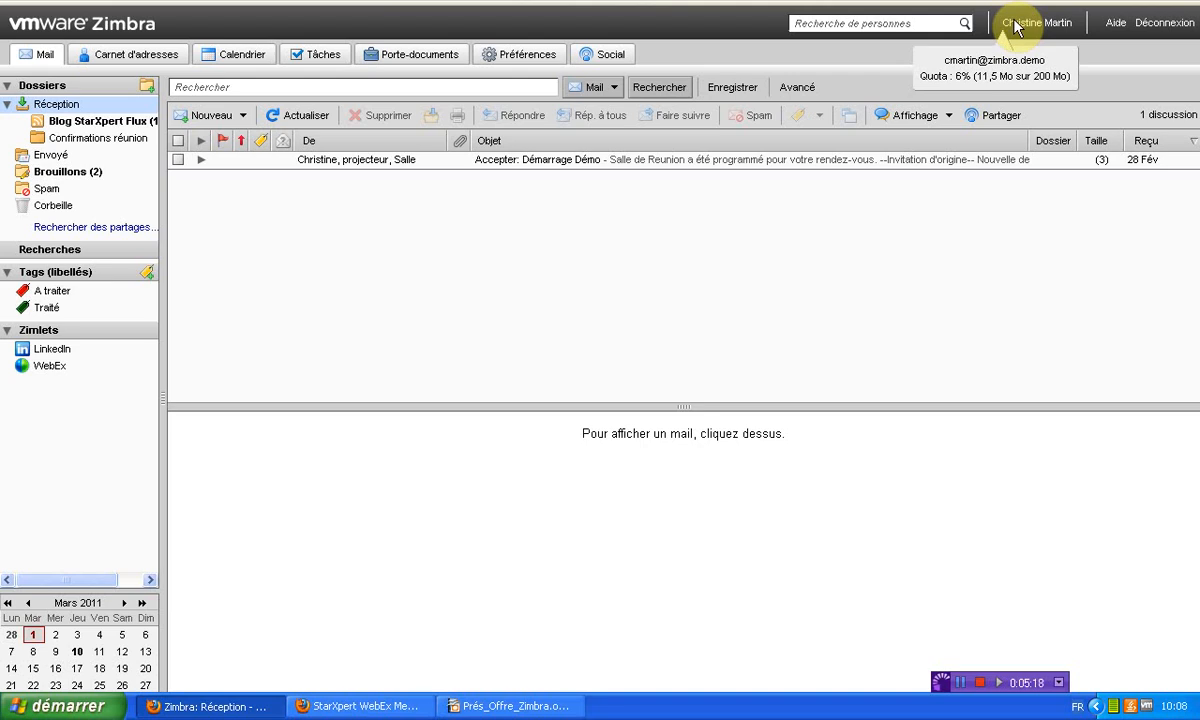
click(902, 24)
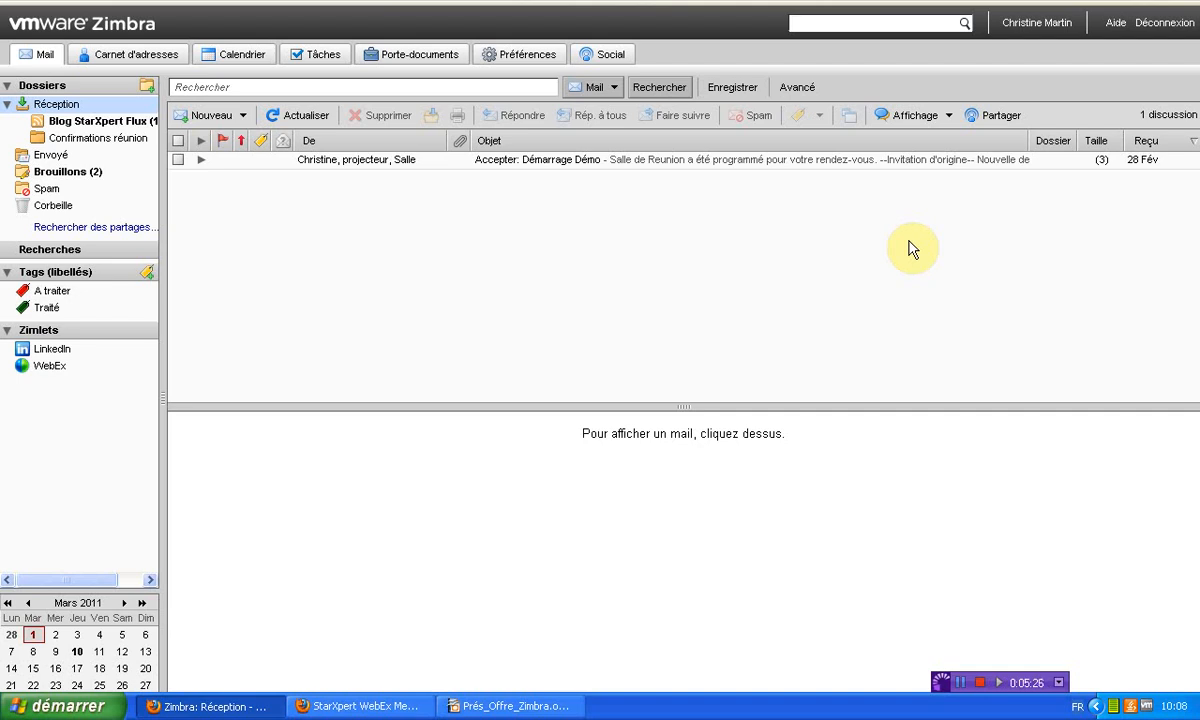
text(vincent)
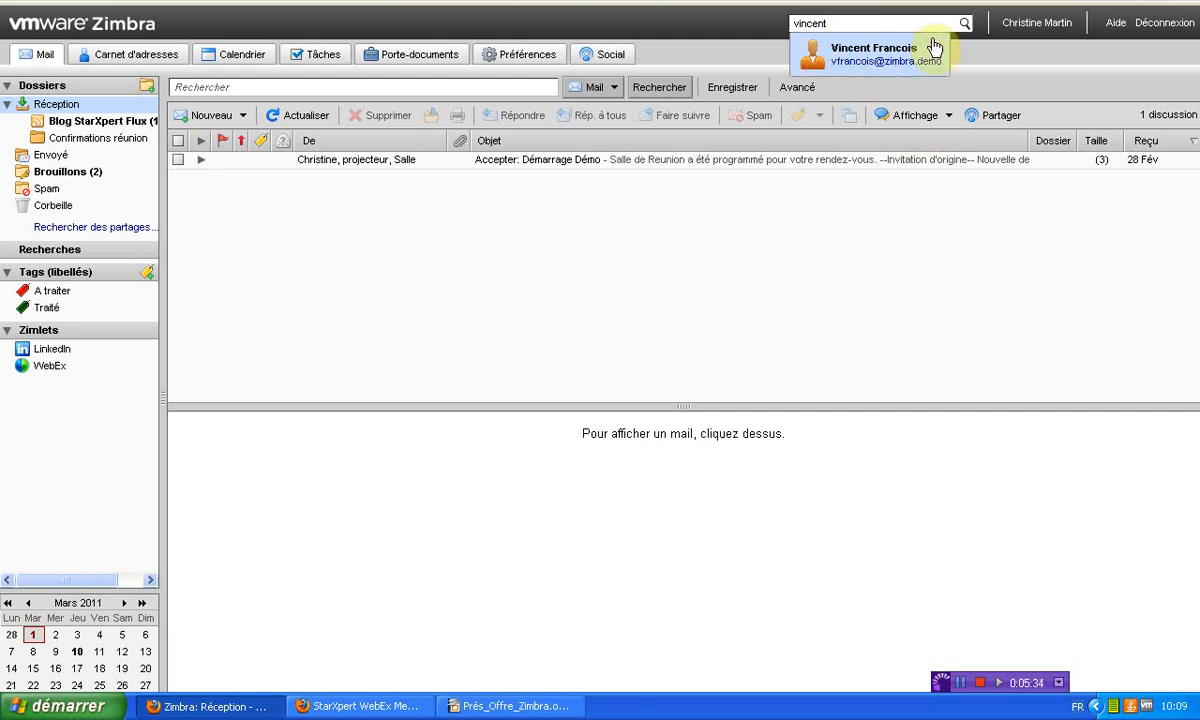
key(BackSpace)
key(BackSpace)
key(BackSpace)
key(BackSpace)
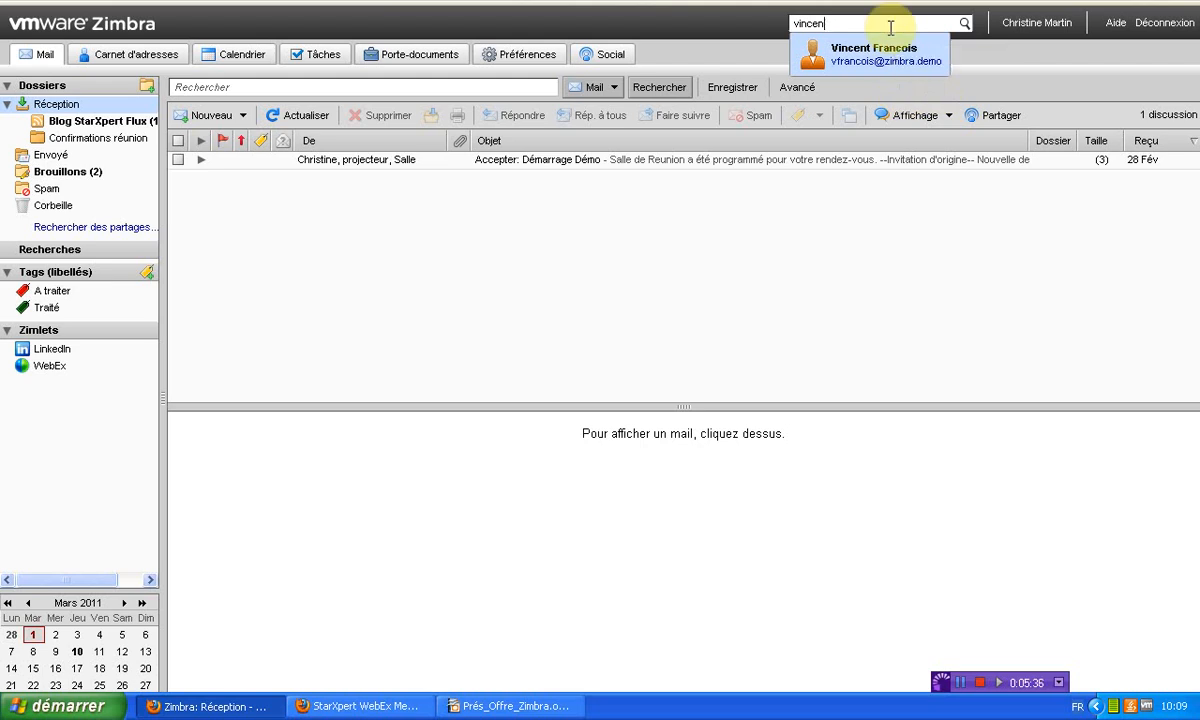
key(BackSpace)
key(BackSpace)
key(BackSpace)
text(patr)
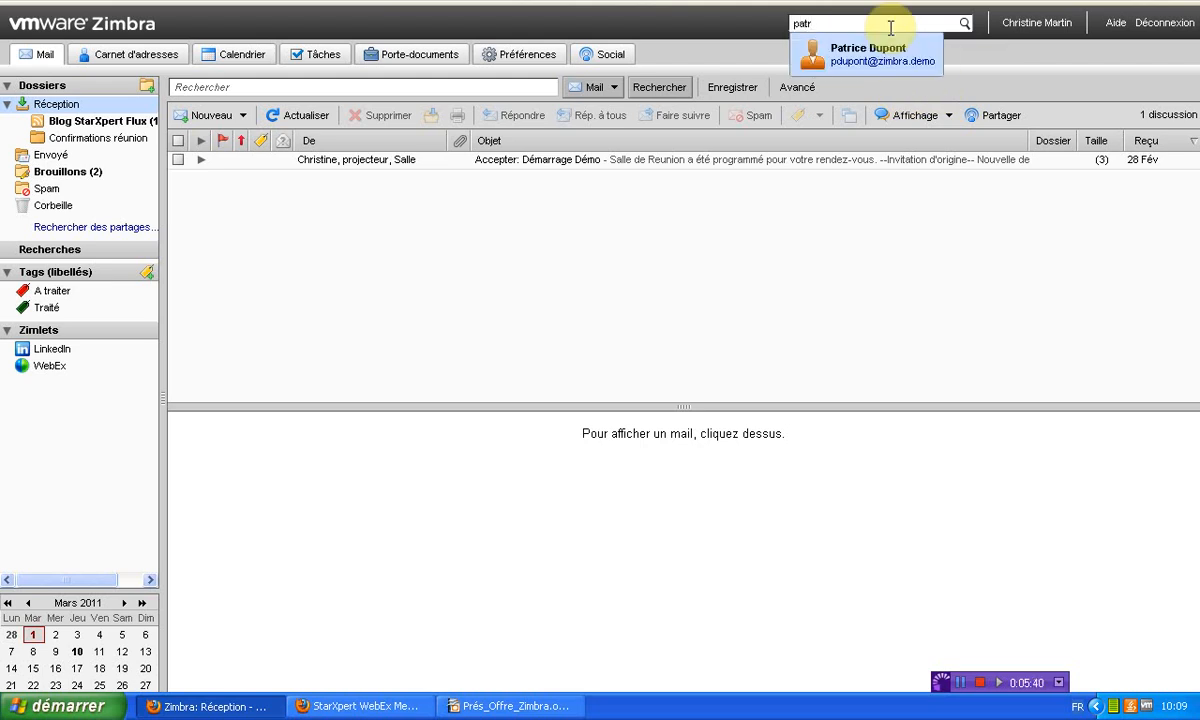
key(BackSpace)
key(BackSpace)
key(BackSpace)
key(BackSpace)
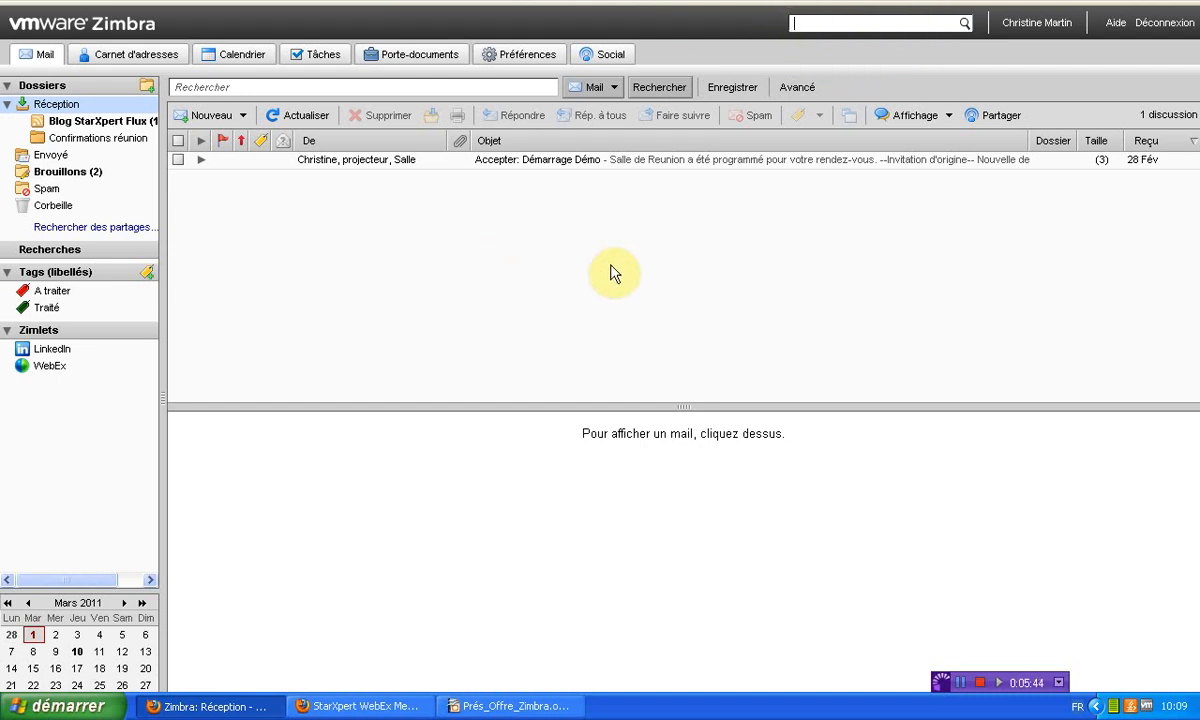
click(753, 279)
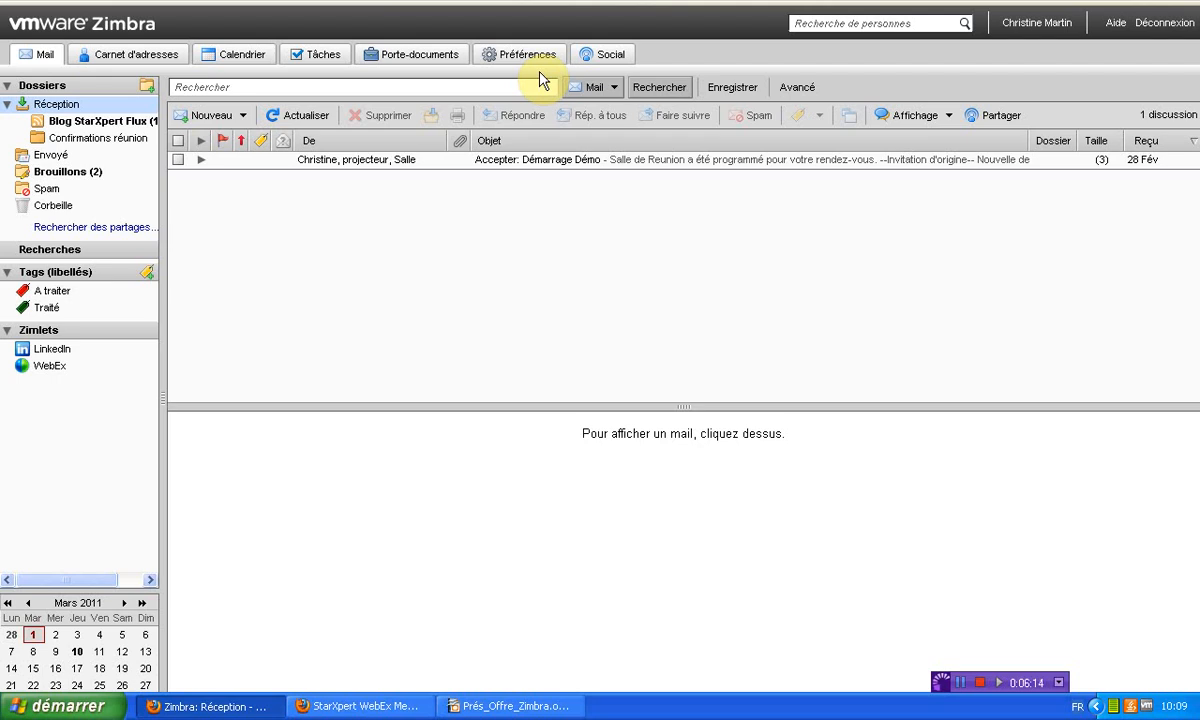
Try the mail search, then open and cancel the Rechercher des partages dialog
click(324, 88)
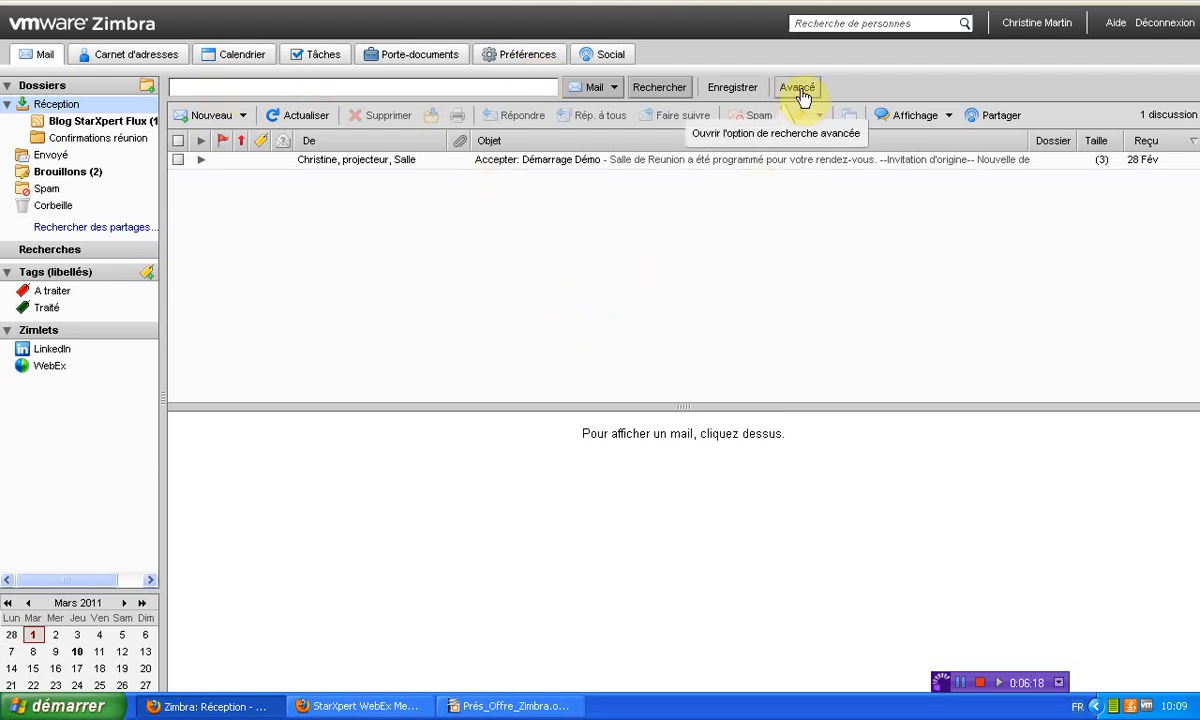
click(101, 231)
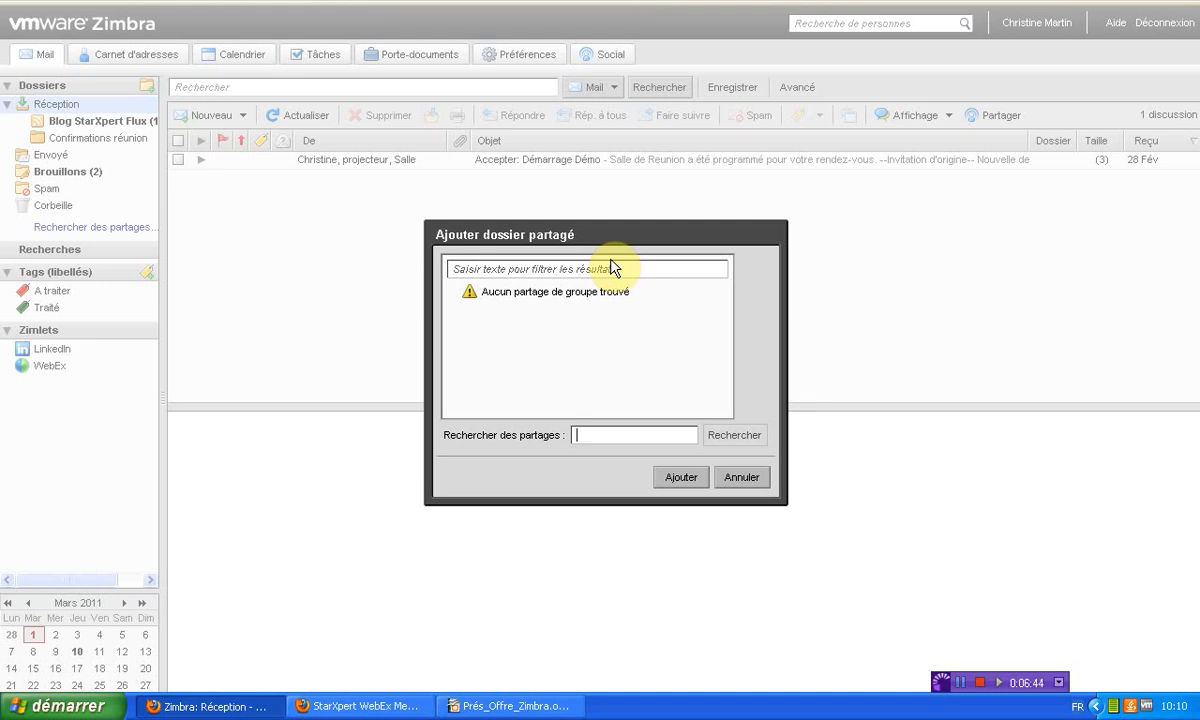
click(745, 480)
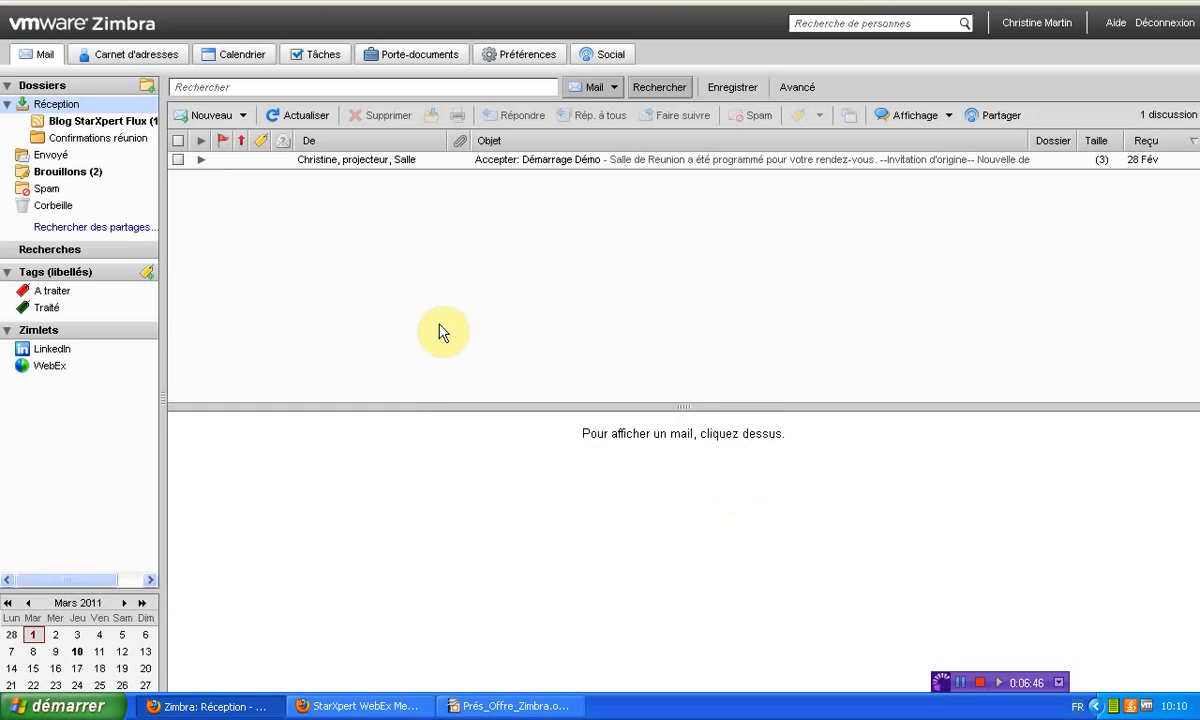
View Confirmations réunion, then the Blog StarXpert Flux feed's ten posts, and start a new tag
click(94, 140)
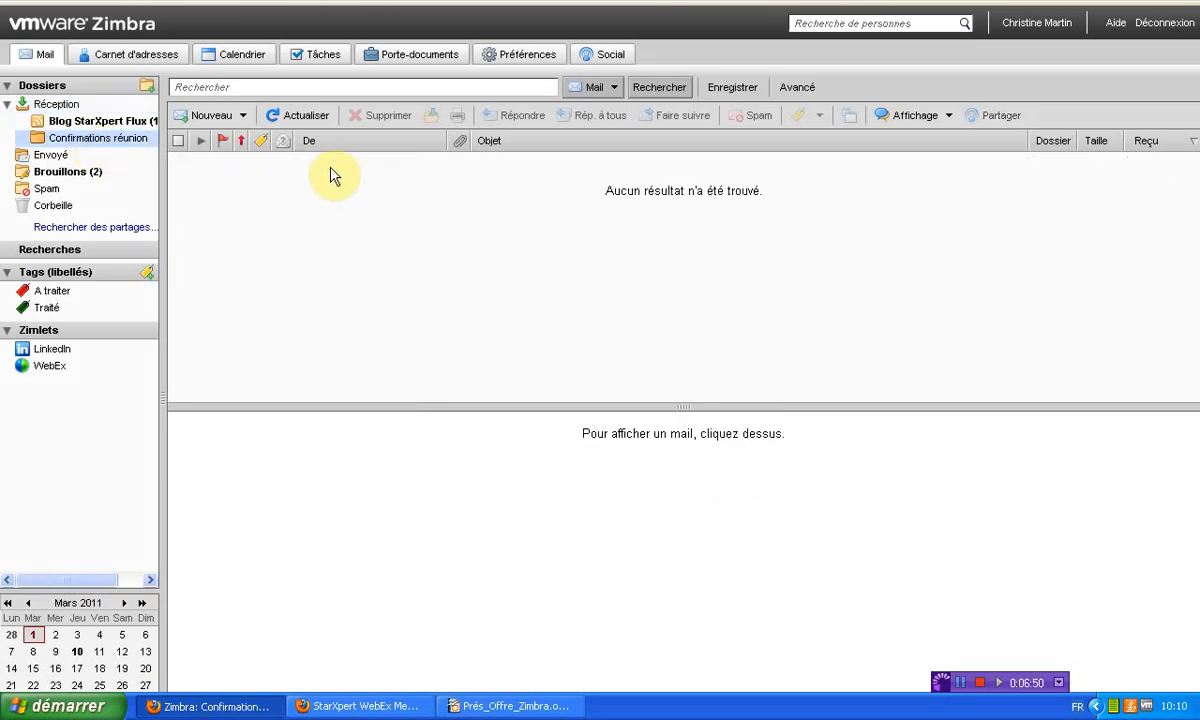
click(98, 122)
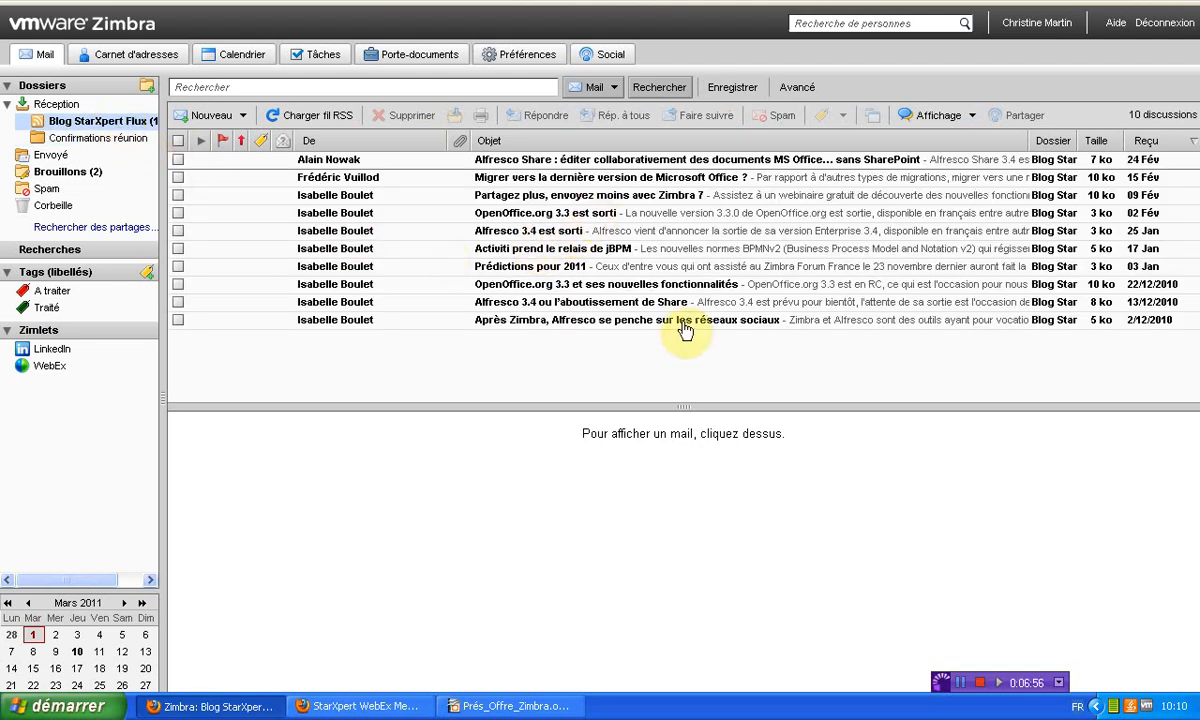
click(146, 273)
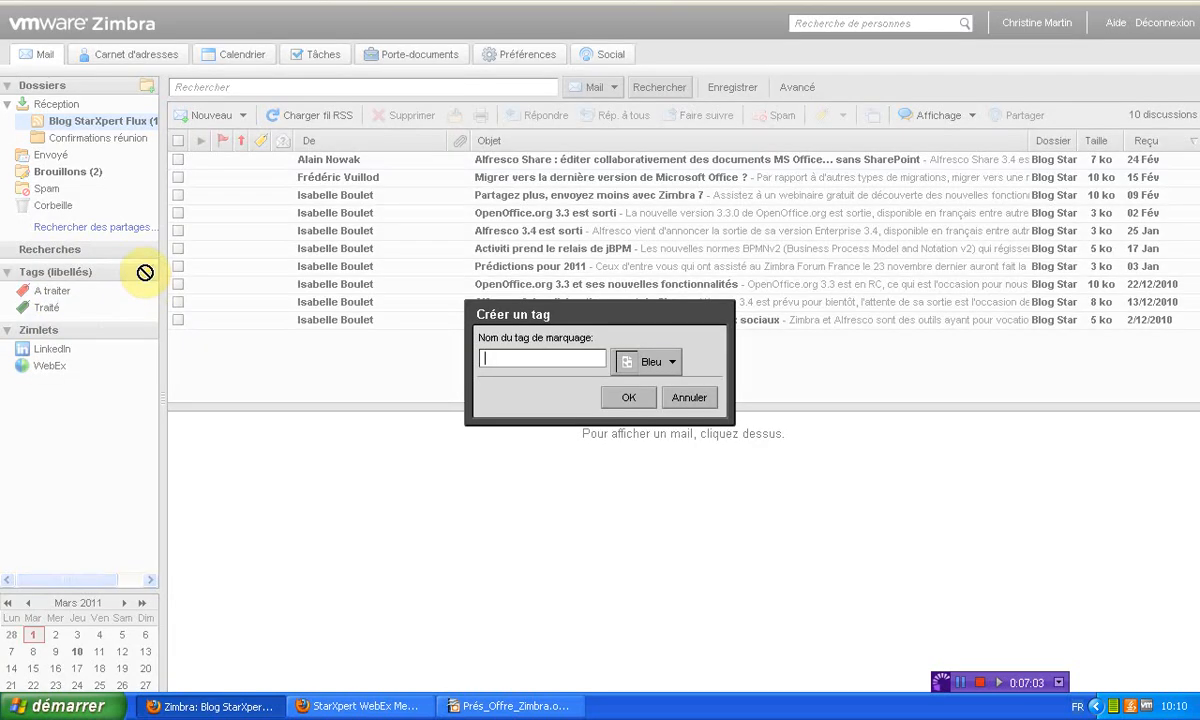
Create the tag StarXpert with a custom colour picked from Plus de couleurs…
click(656, 362)
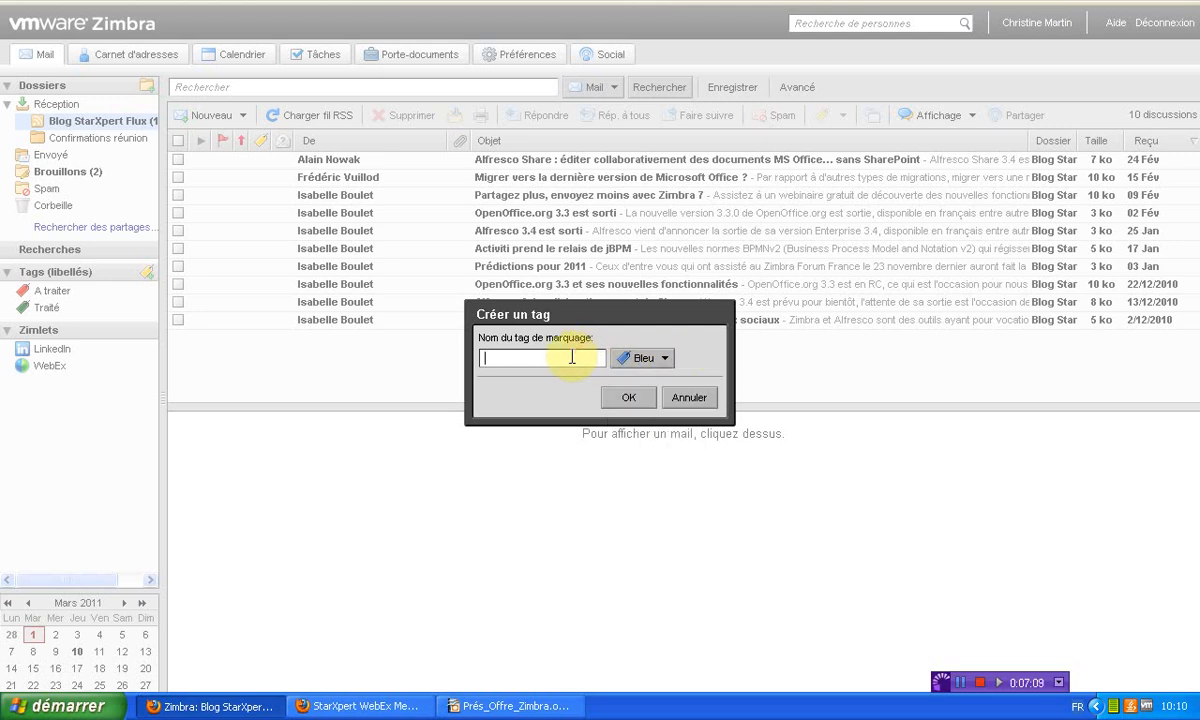
text(tarXpert)
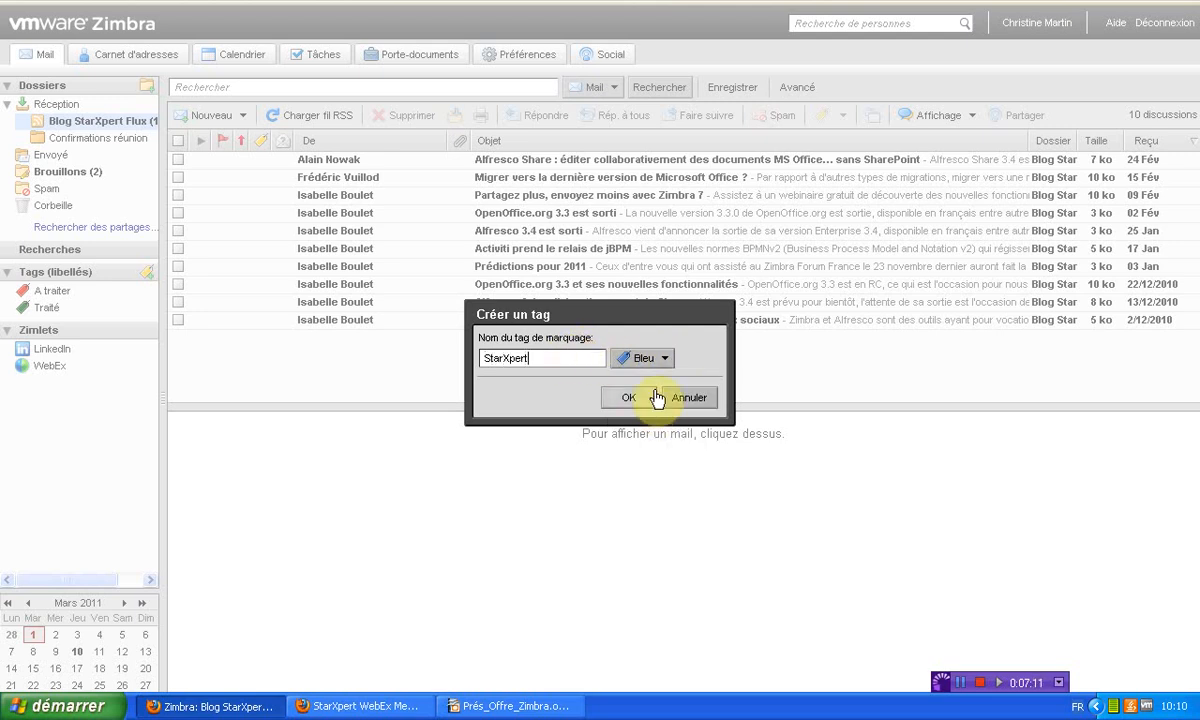
click(643, 358)
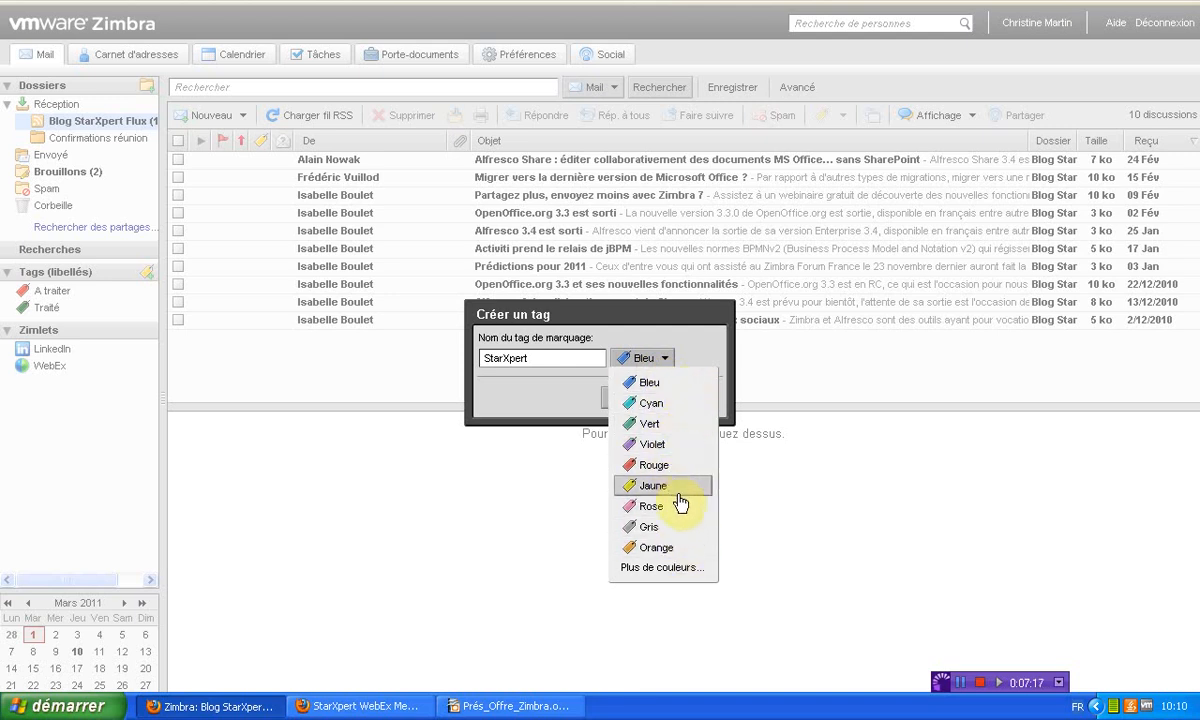
click(678, 568)
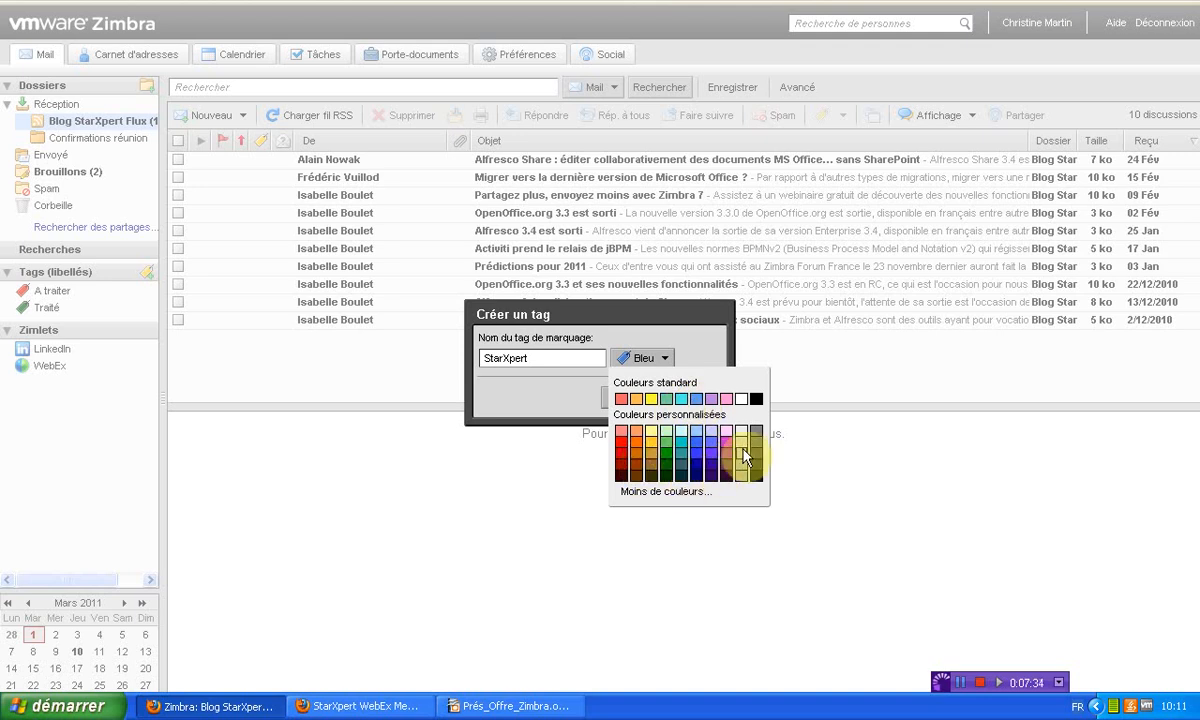
click(645, 432)
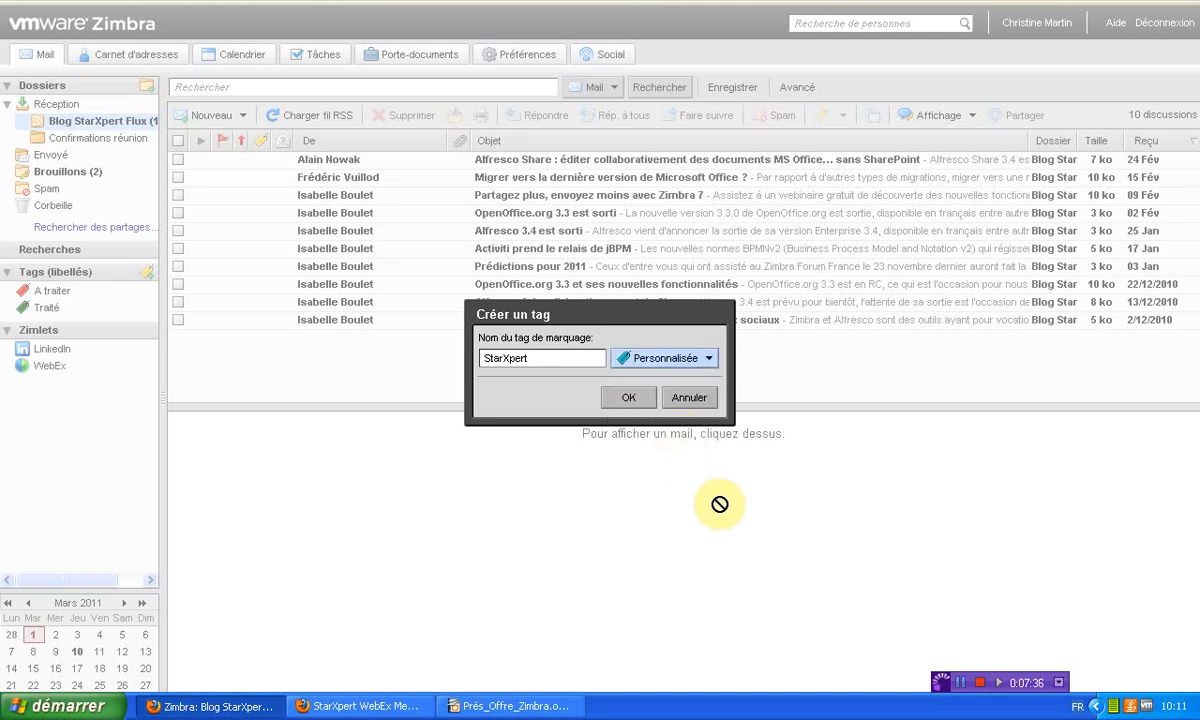
click(630, 400)
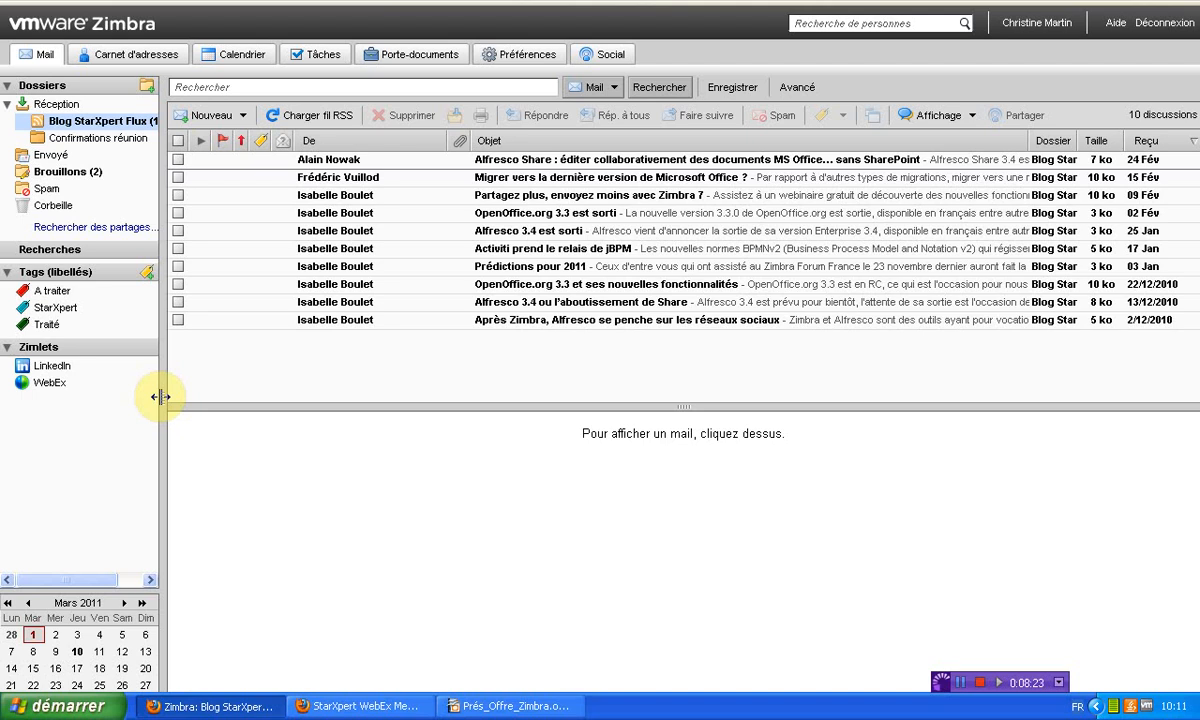
In Réception, move the reading pane to the right and back below the list, then start a new message
click(55, 104)
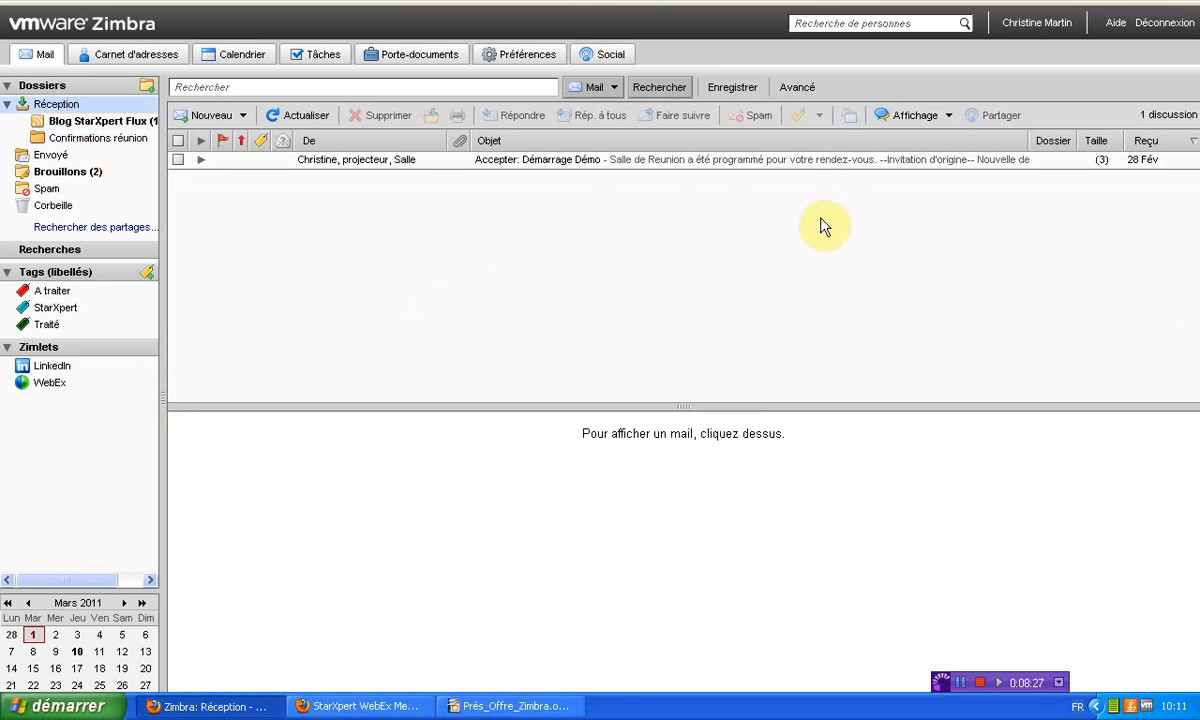
click(948, 117)
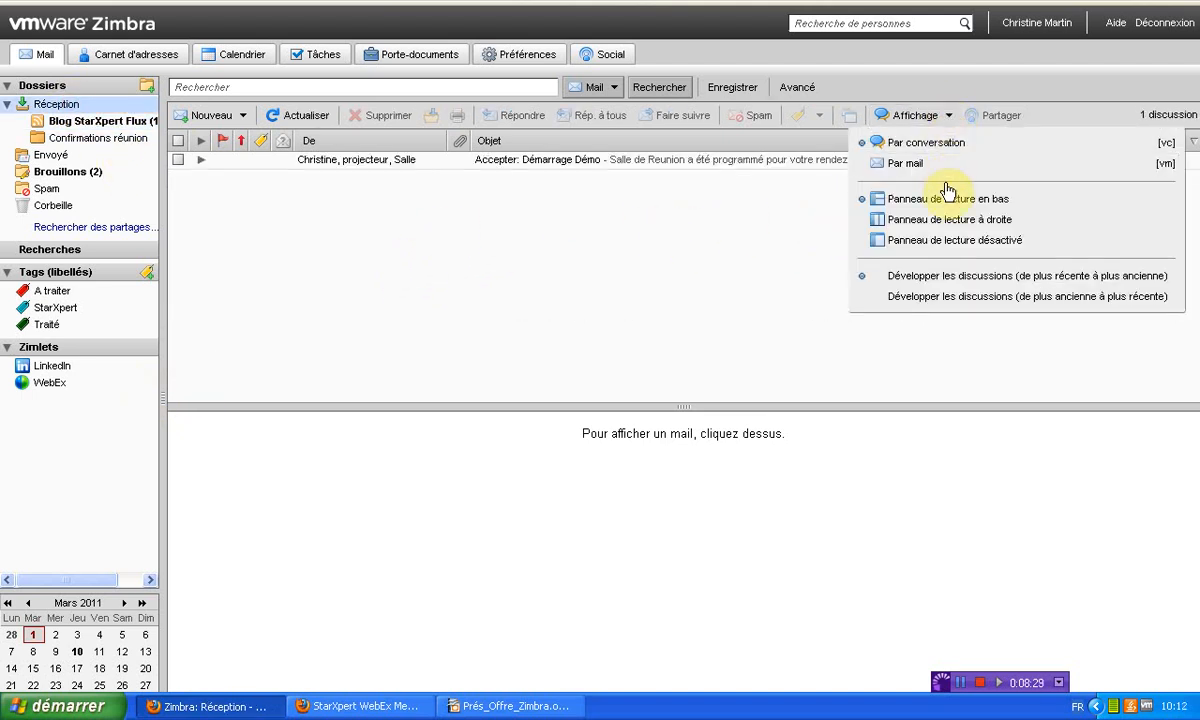
click(949, 214)
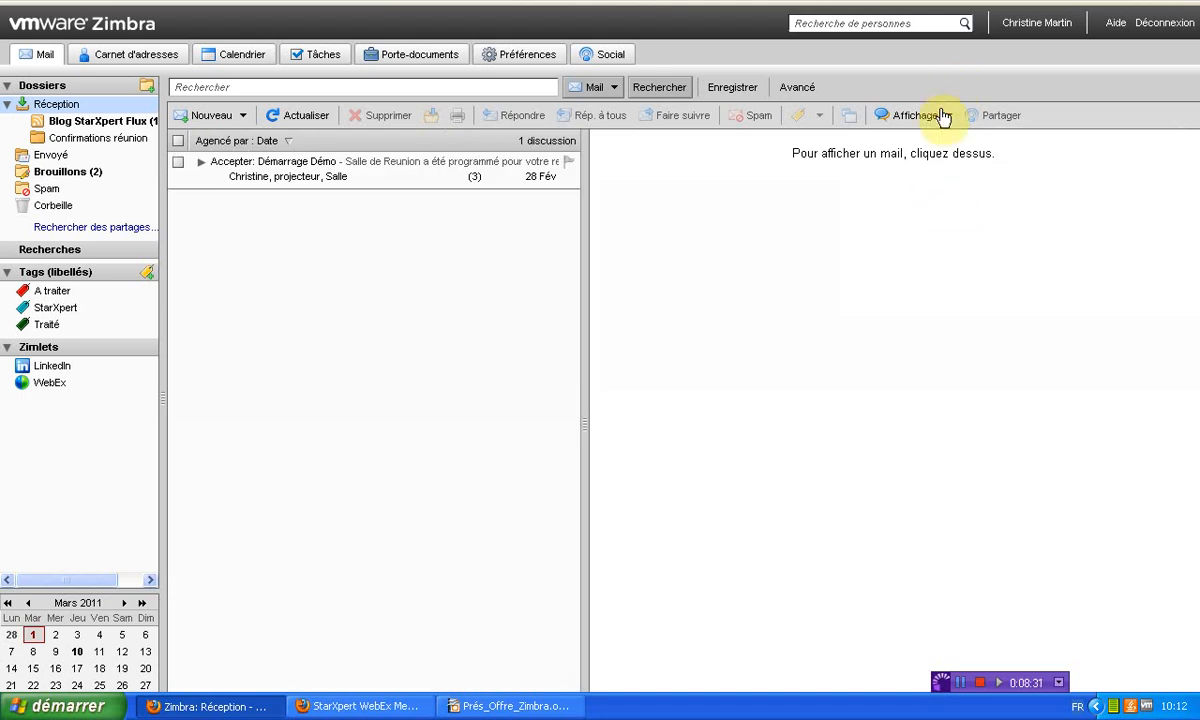
click(944, 116)
click(946, 198)
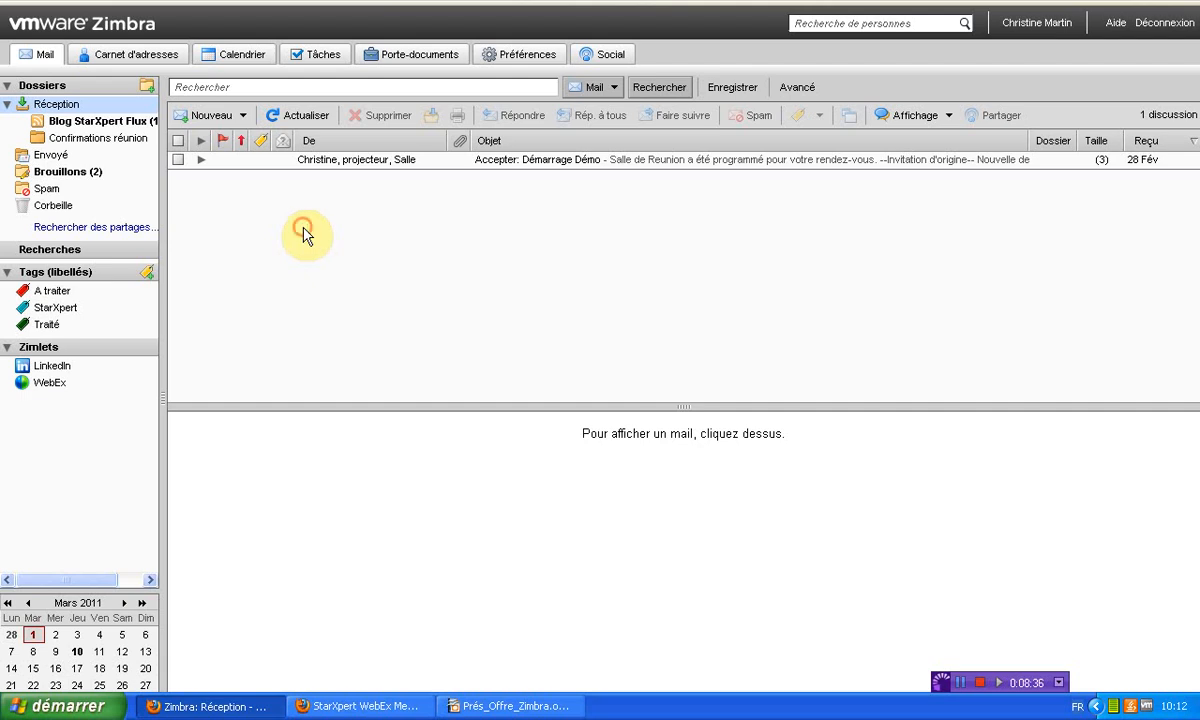
click(211, 157)
click(208, 117)
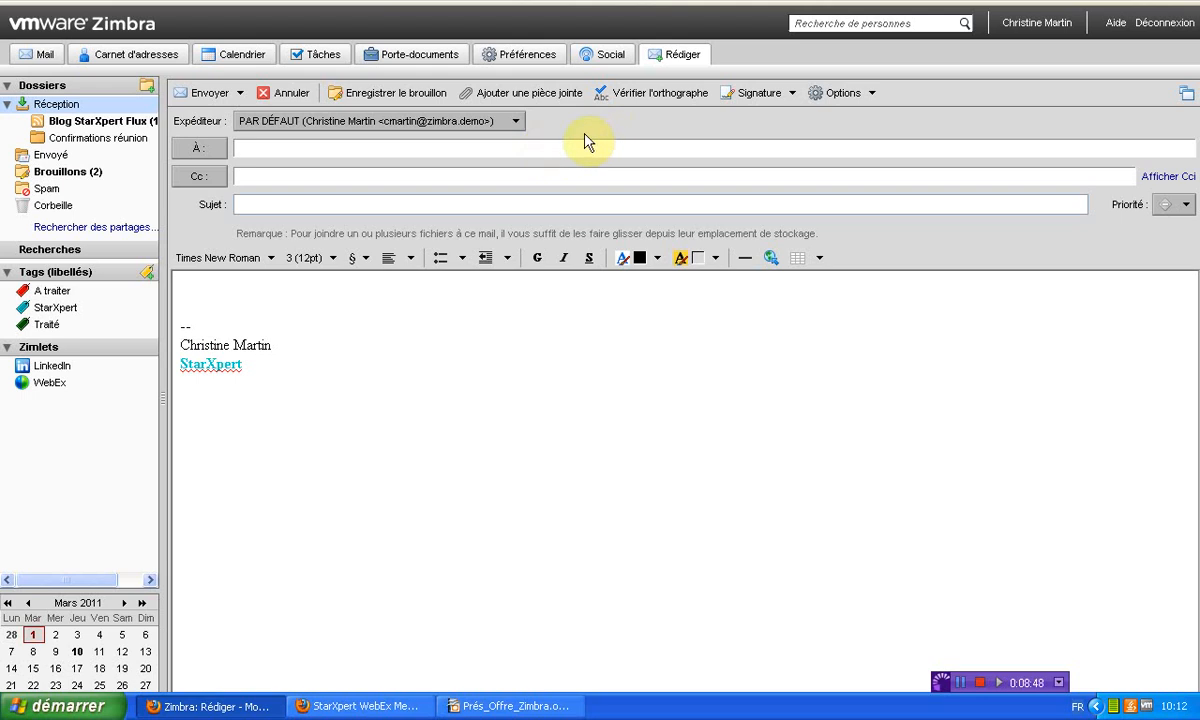
Address the message to the Tout le monde group, keeping the default sender identity
click(512, 122)
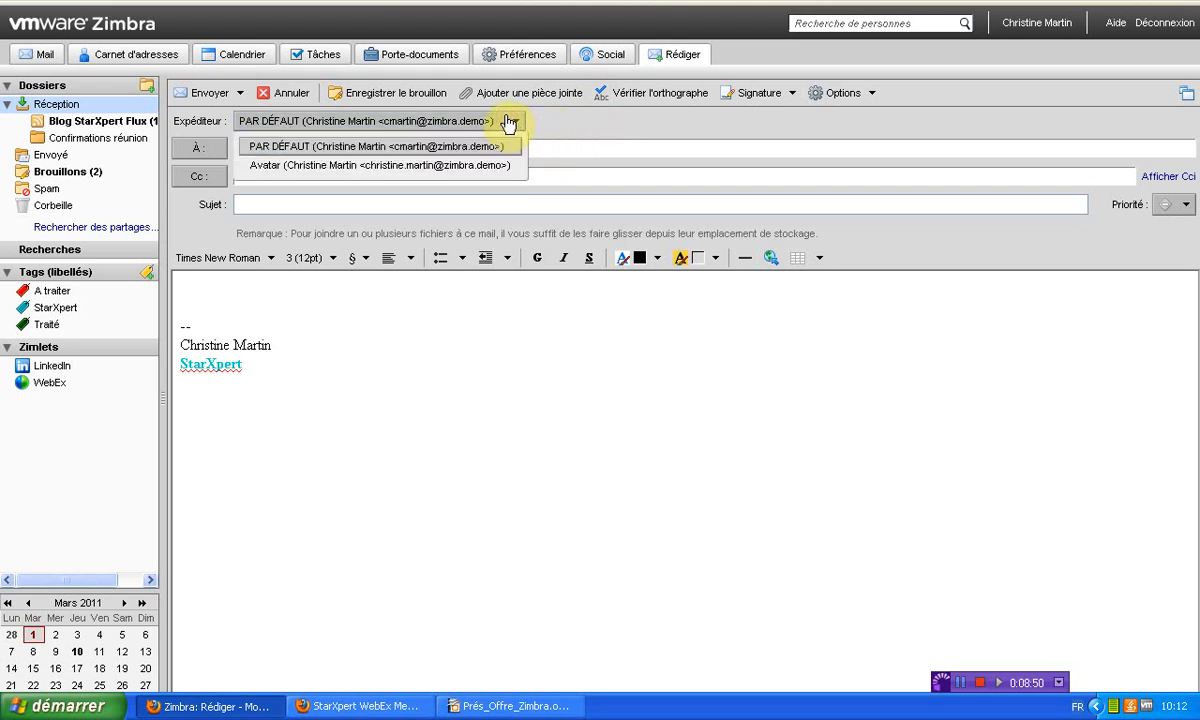
click(578, 136)
click(522, 143)
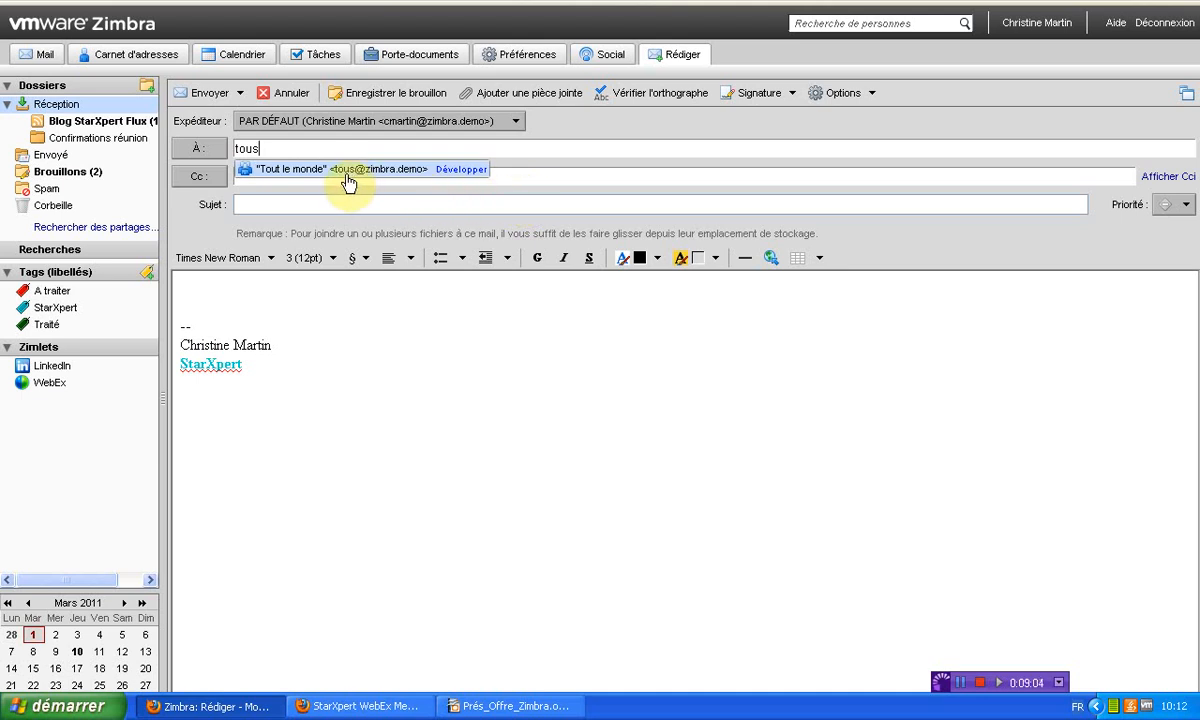
click(462, 172)
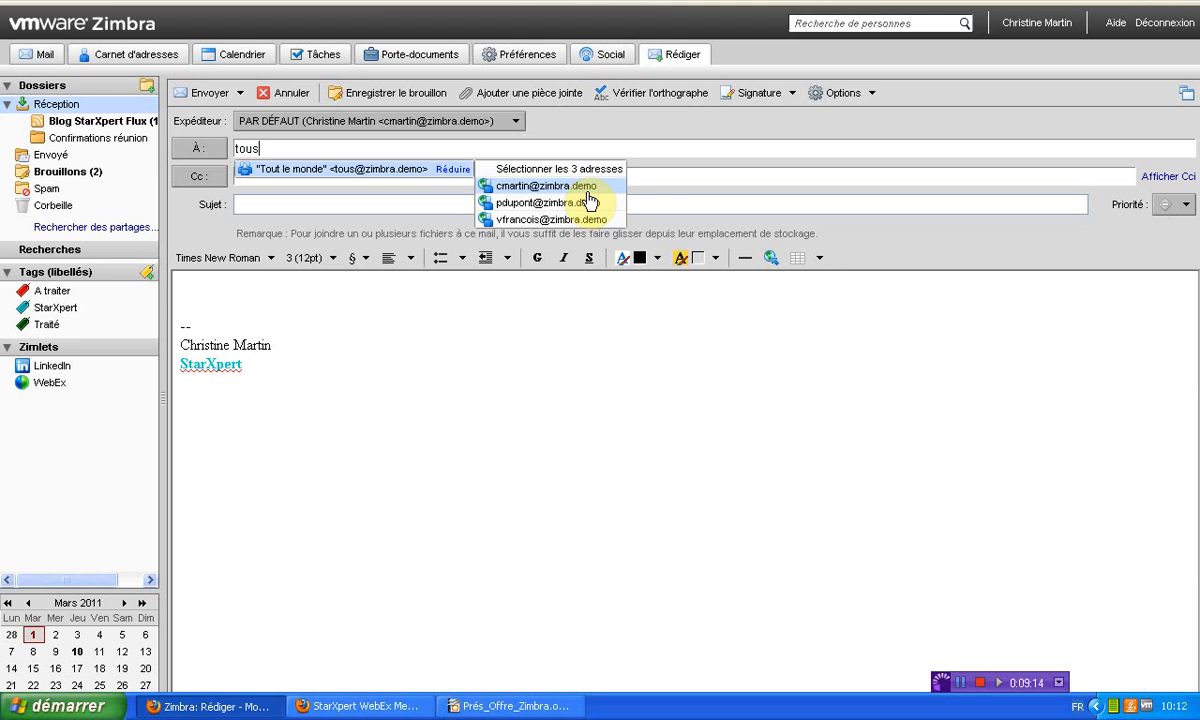
click(295, 168)
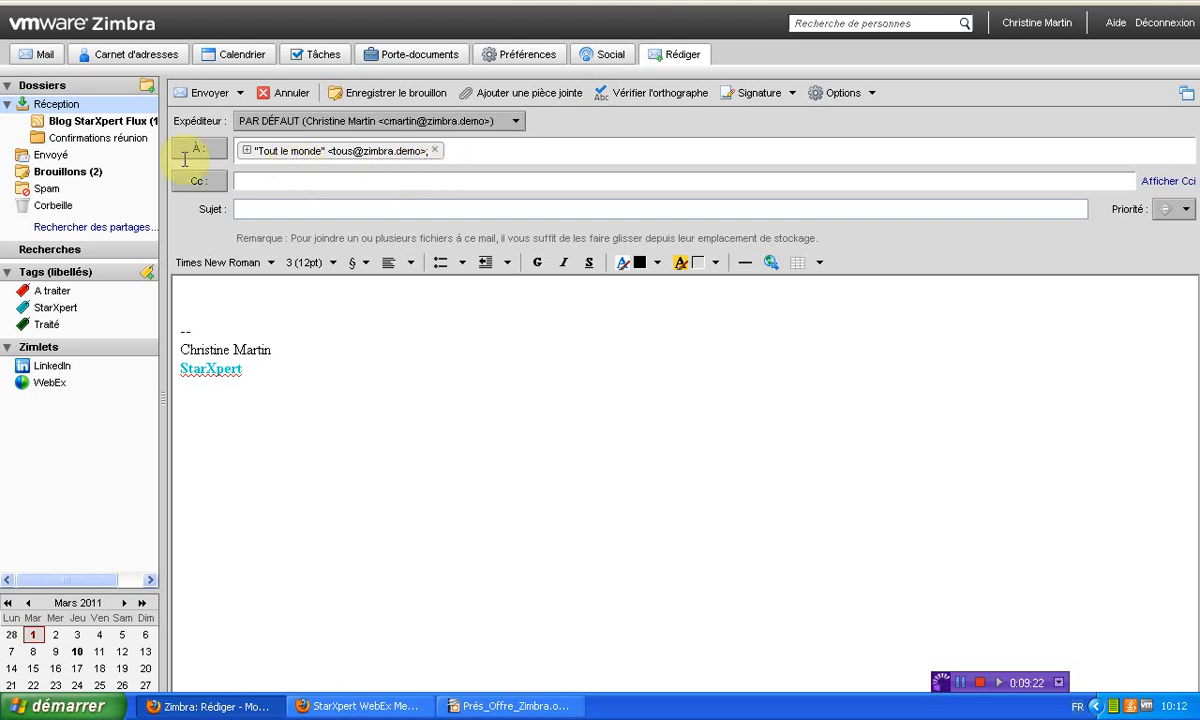
click(246, 151)
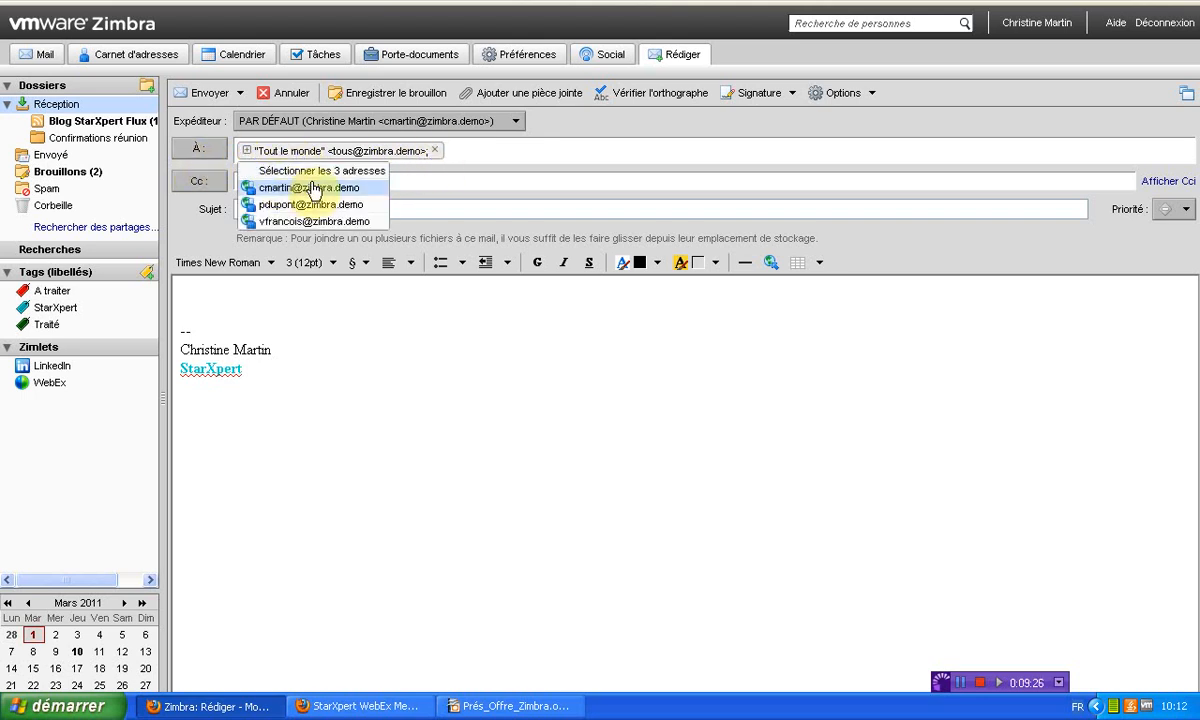
click(535, 149)
Add your own address in Cc via autocomplete, then enter subject Test and body 'Mise en forme'
click(452, 183)
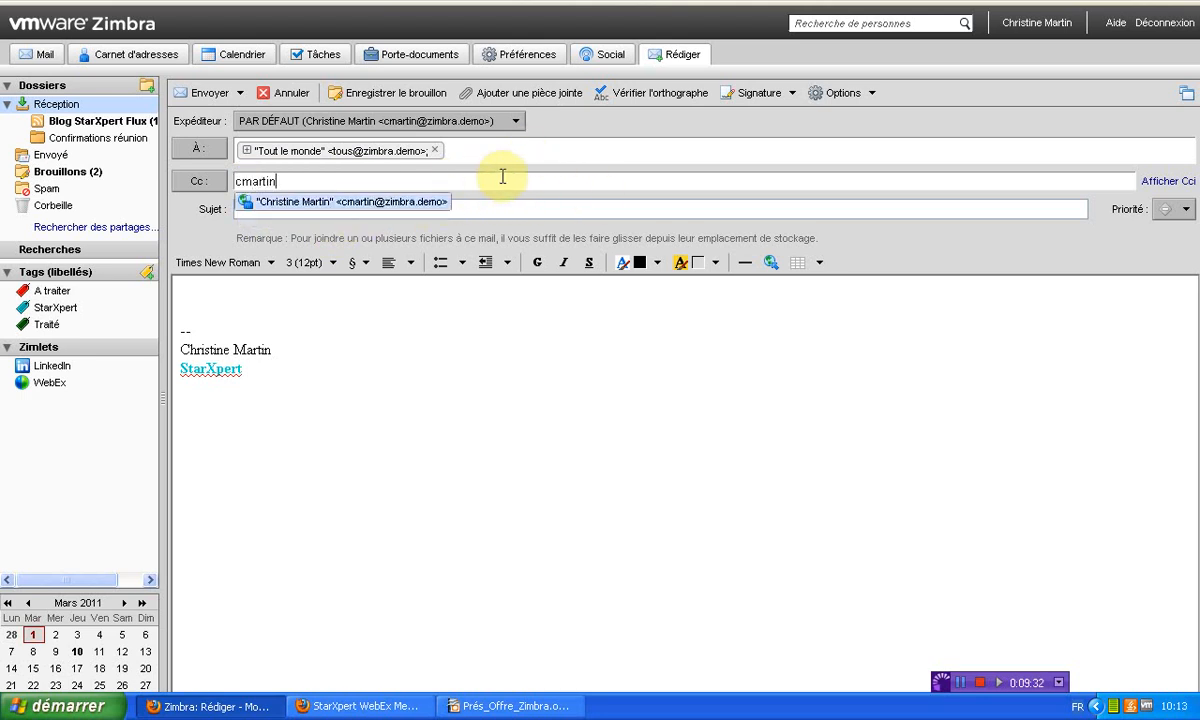
text(chri)
key(BackSpace)
key(BackSpace)
key(BackSpace)
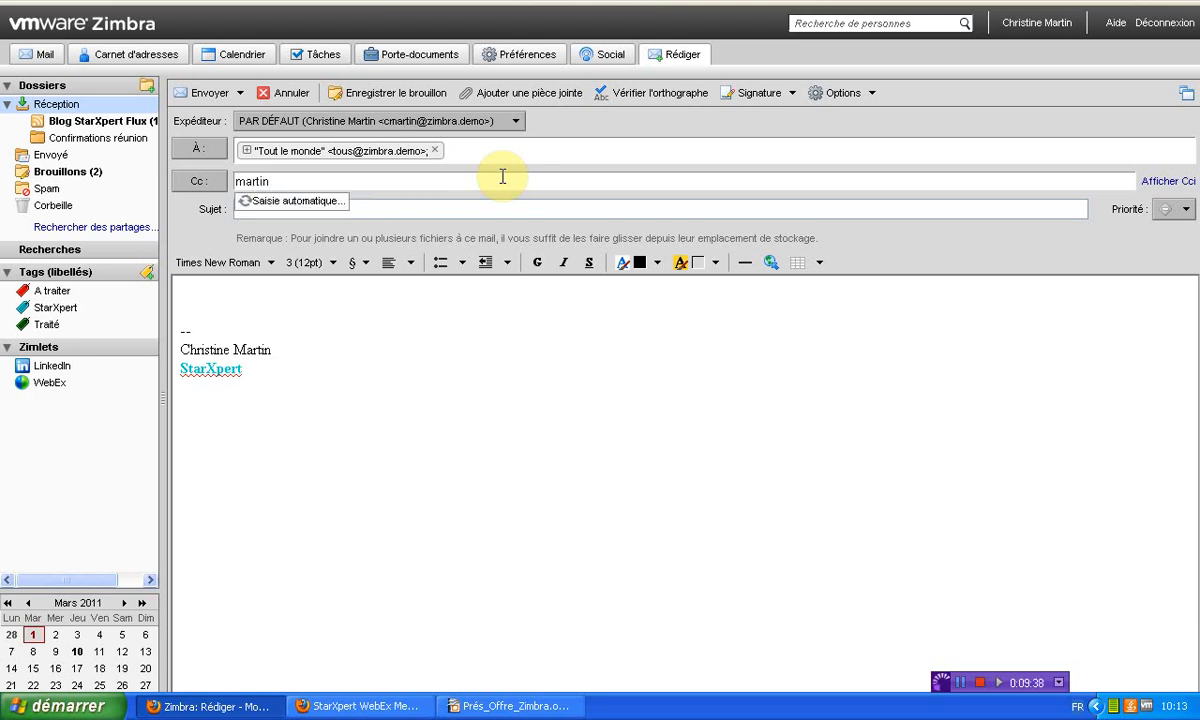
key(Return)
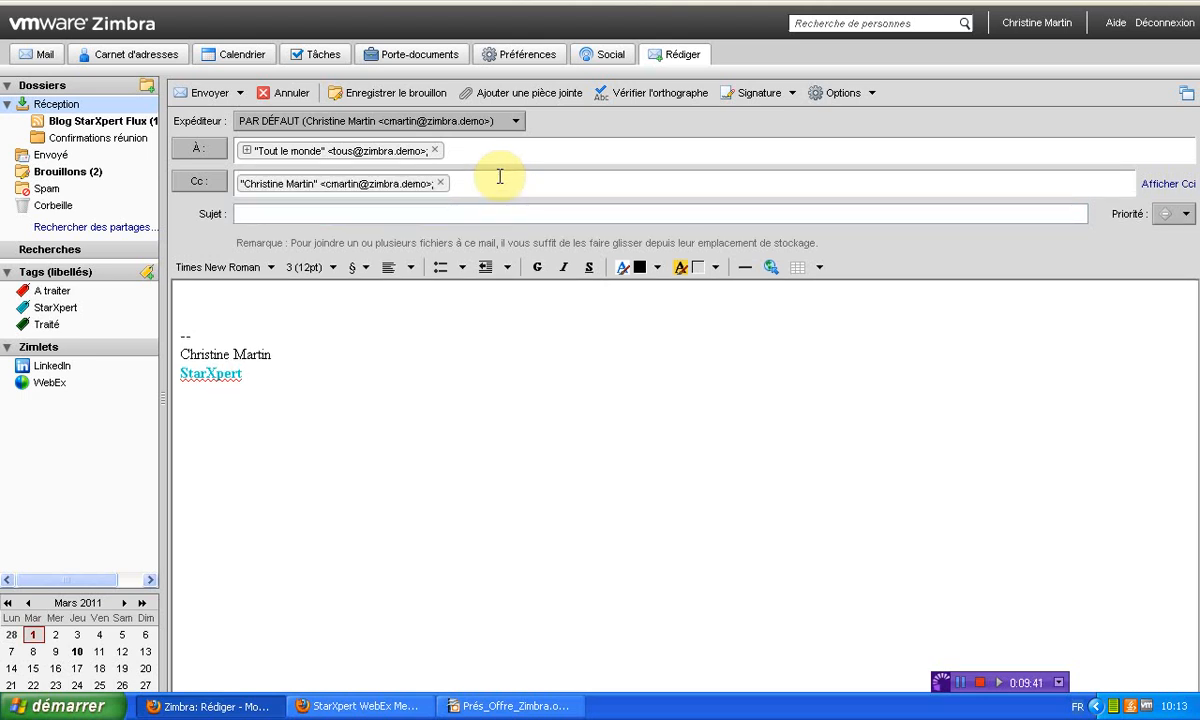
click(200, 184)
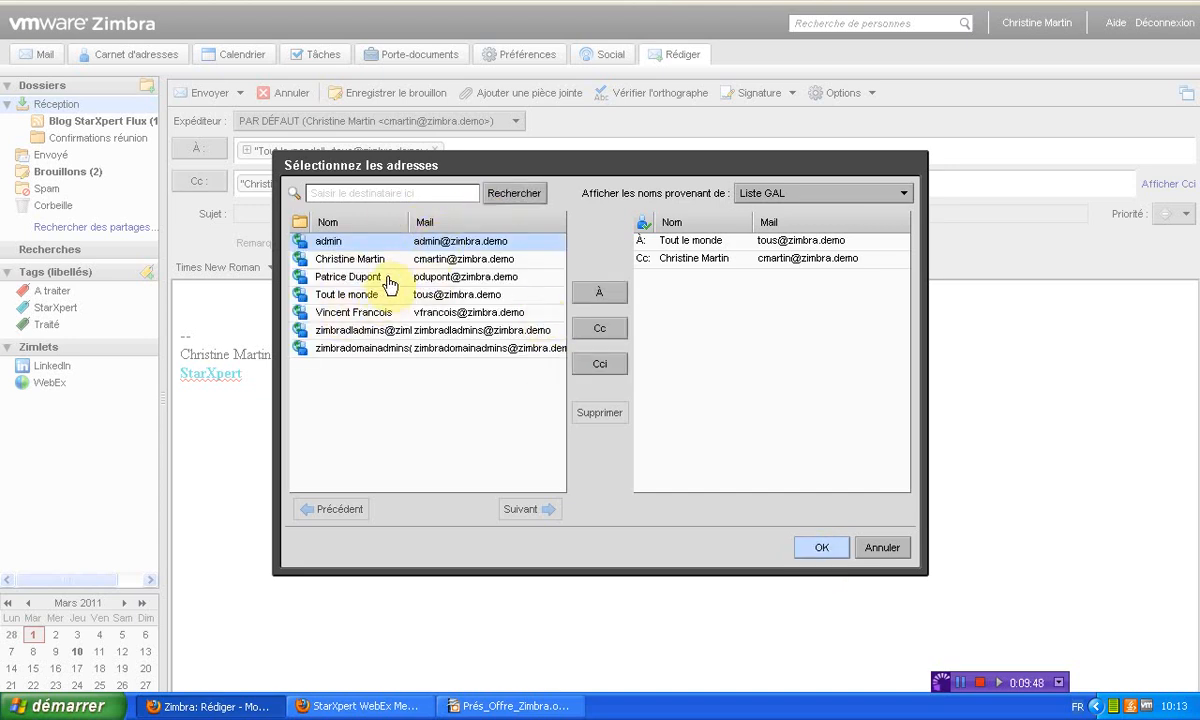
click(780, 198)
click(779, 196)
click(779, 196)
click(557, 237)
click(595, 218)
click(885, 550)
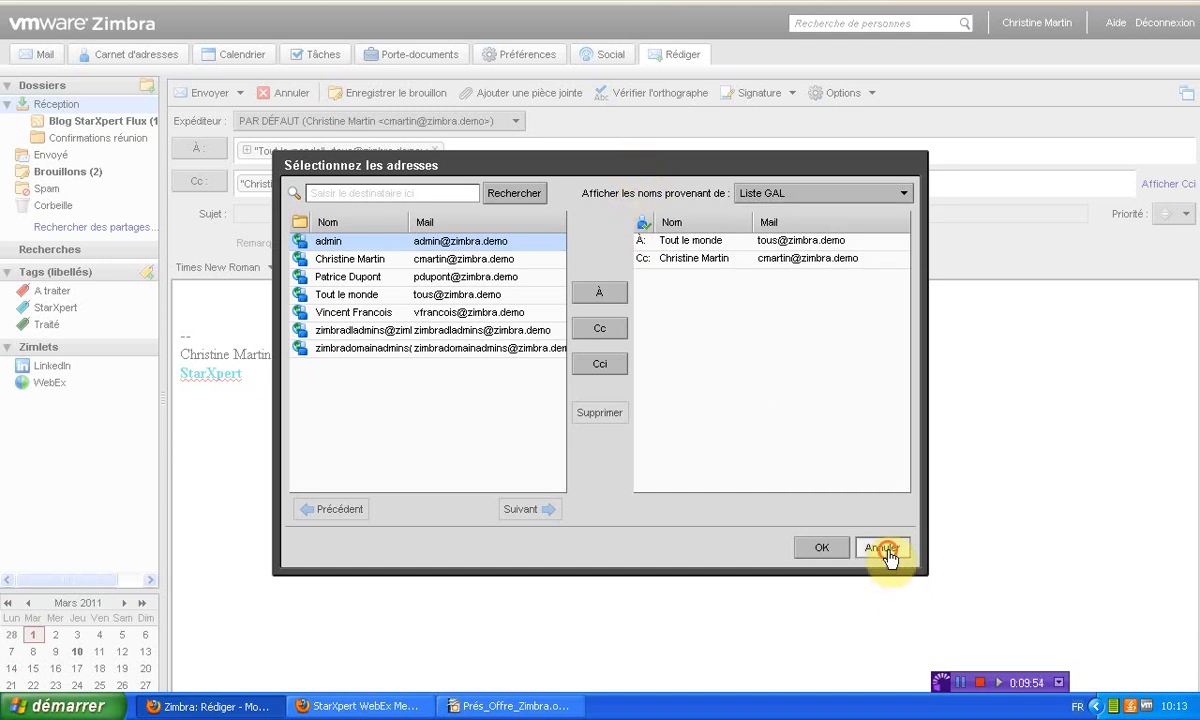
click(340, 214)
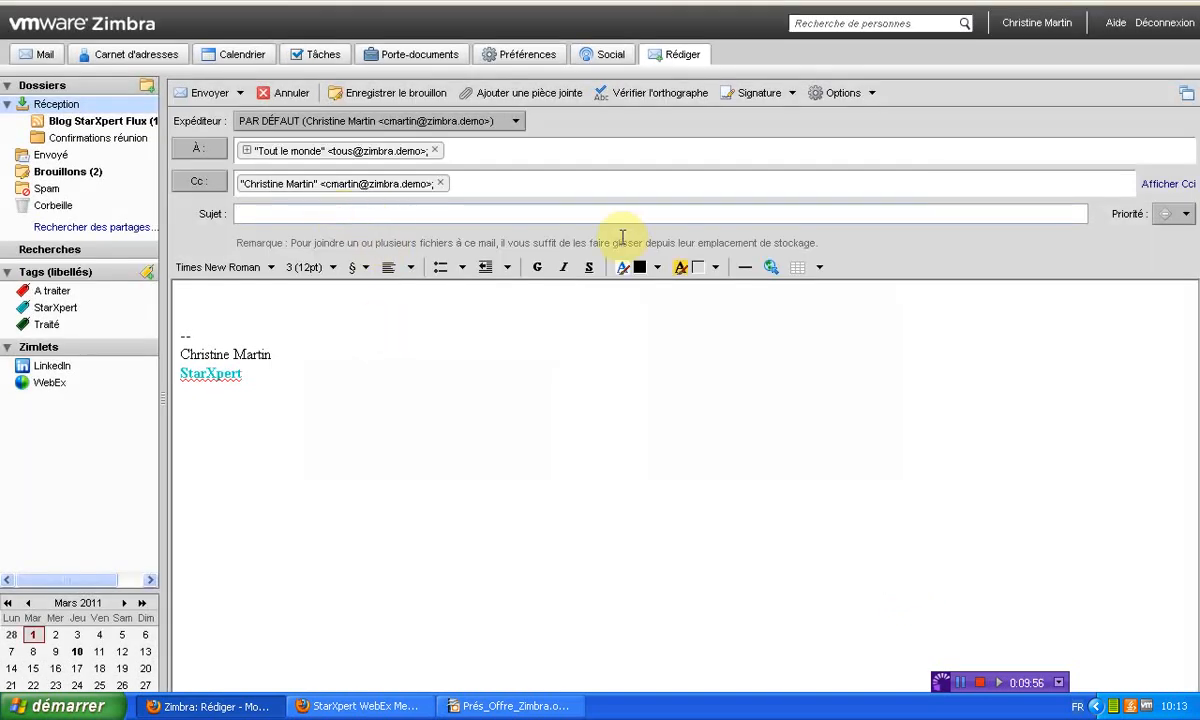
click(310, 298)
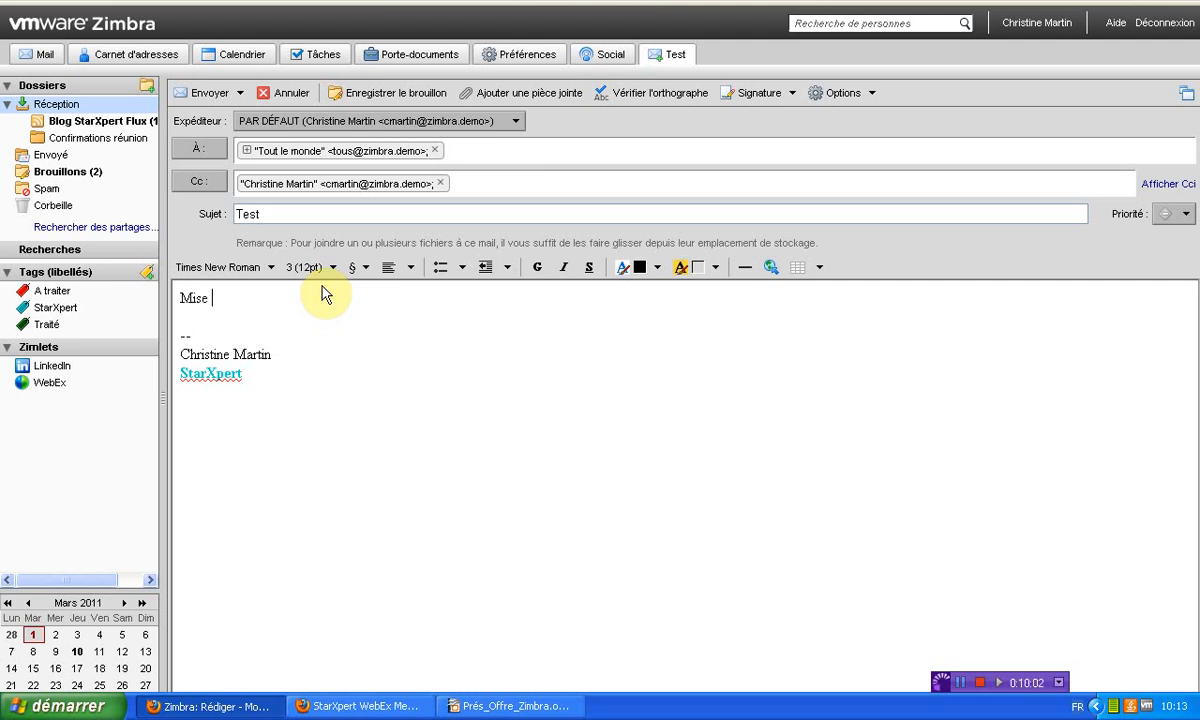
Make the word 'forme' bold, orange-yellow on a pink highlight, and 24pt
double_click(245, 298)
click(545, 267)
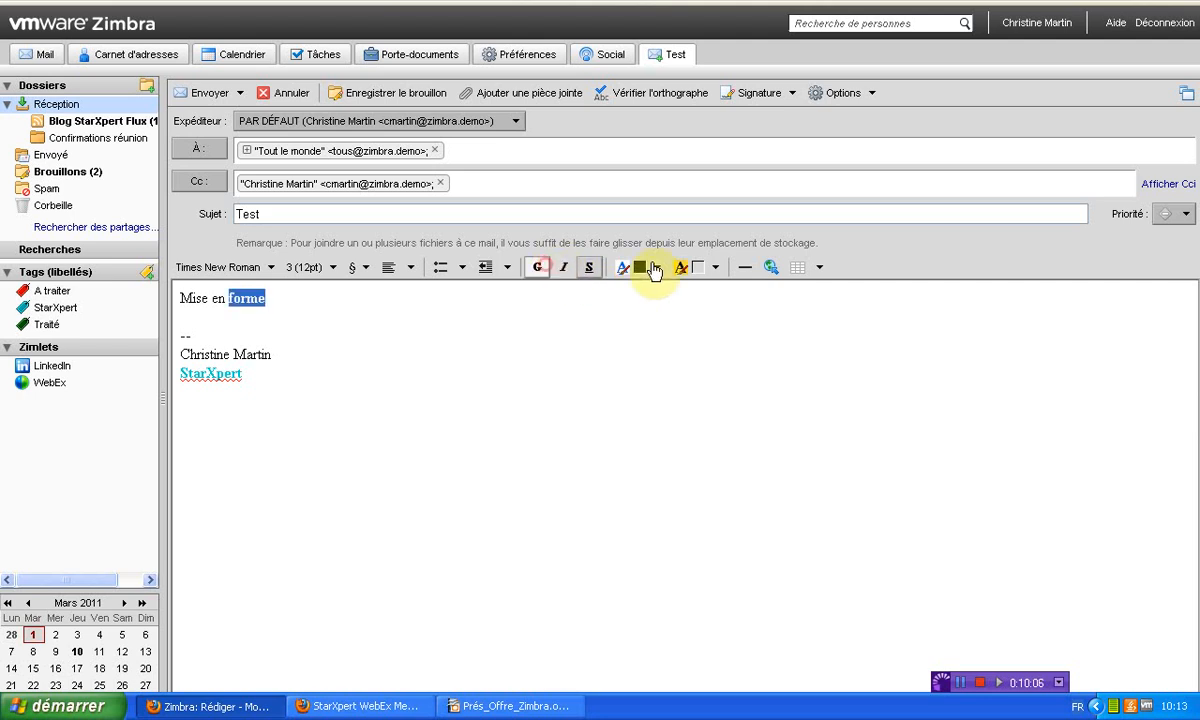
click(657, 268)
click(689, 314)
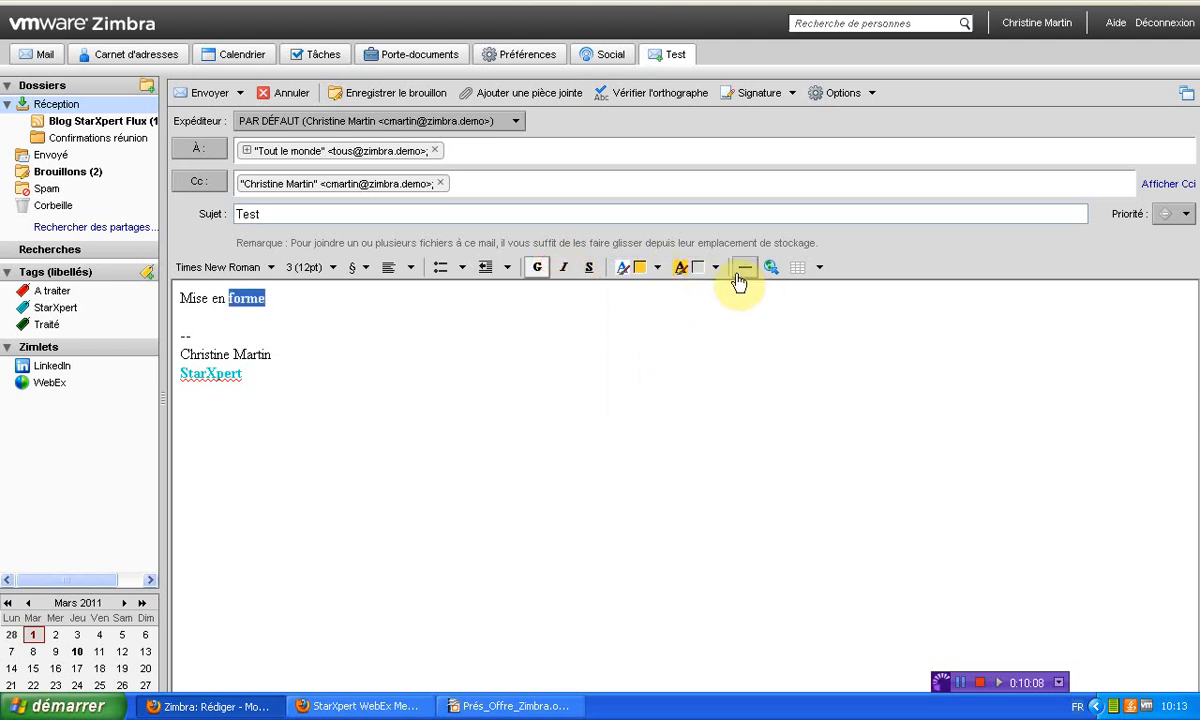
click(715, 268)
click(786, 345)
click(305, 308)
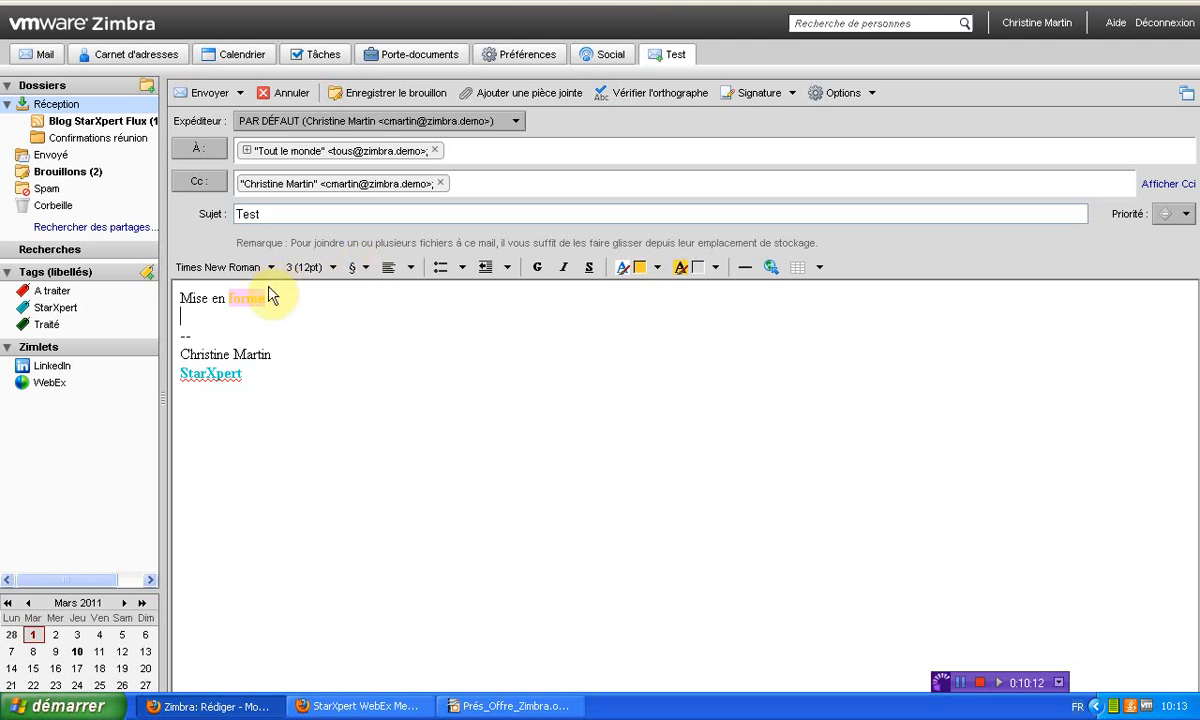
drag(234, 297, 262, 298)
click(311, 268)
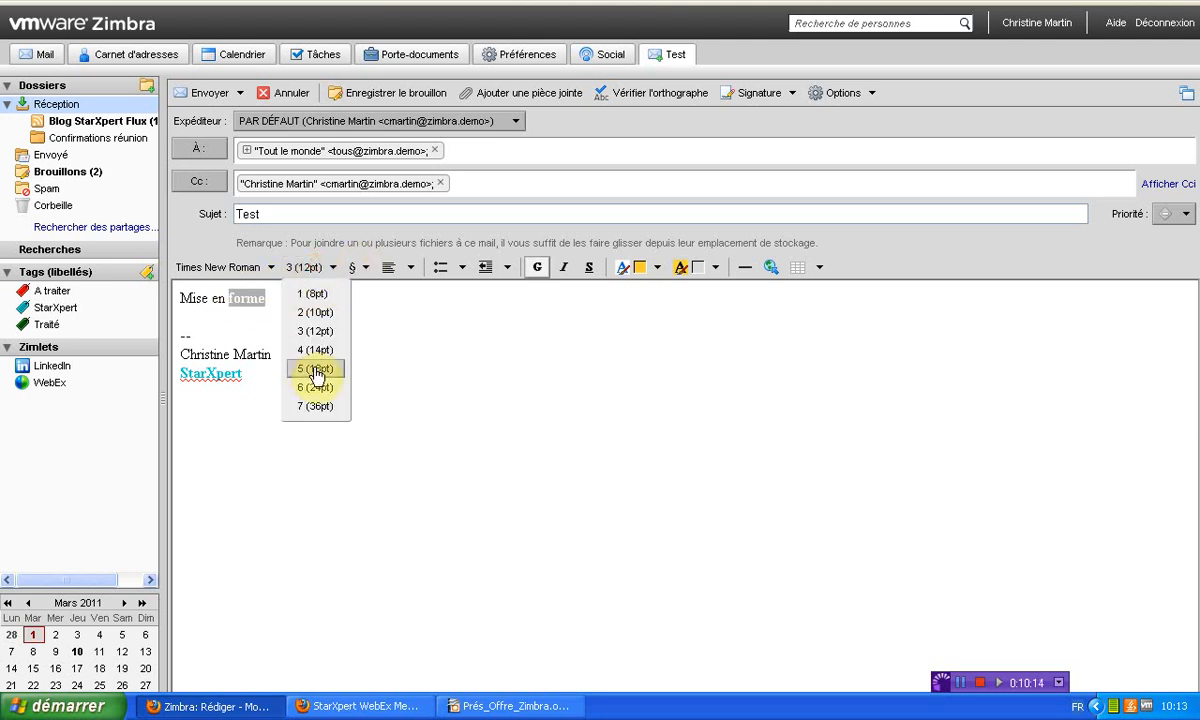
click(316, 388)
click(510, 373)
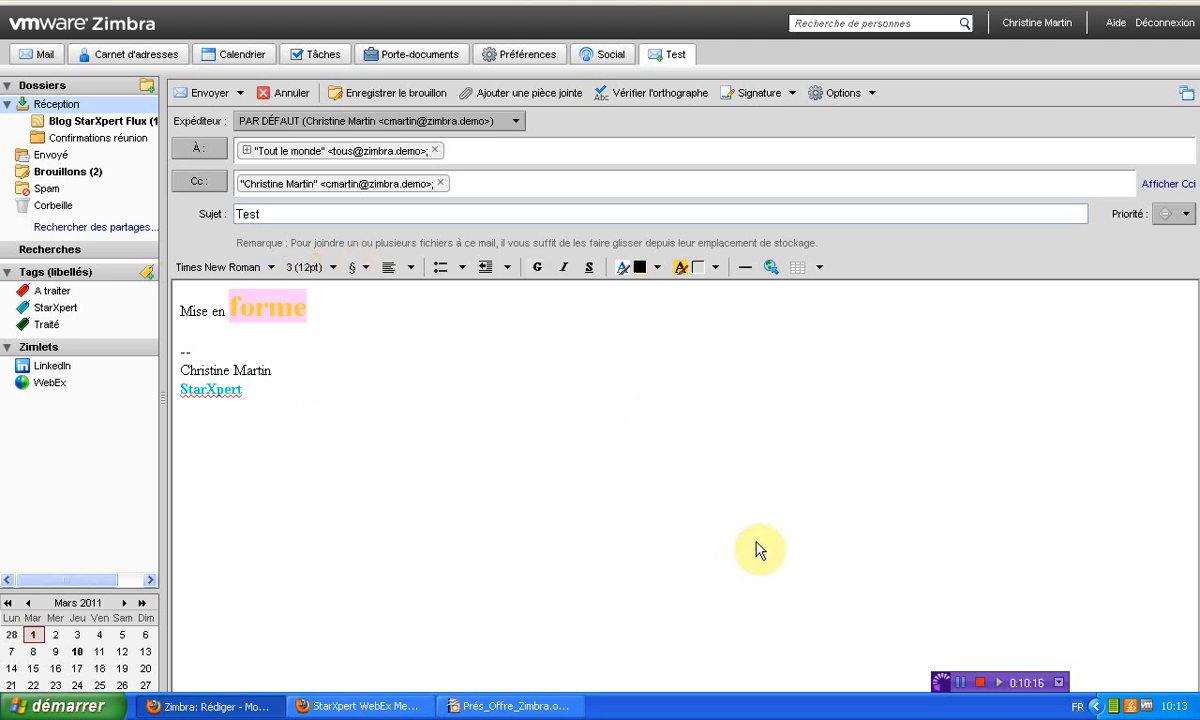
Review the message options and signature lists without changes, then open the attachment dialog
click(861, 94)
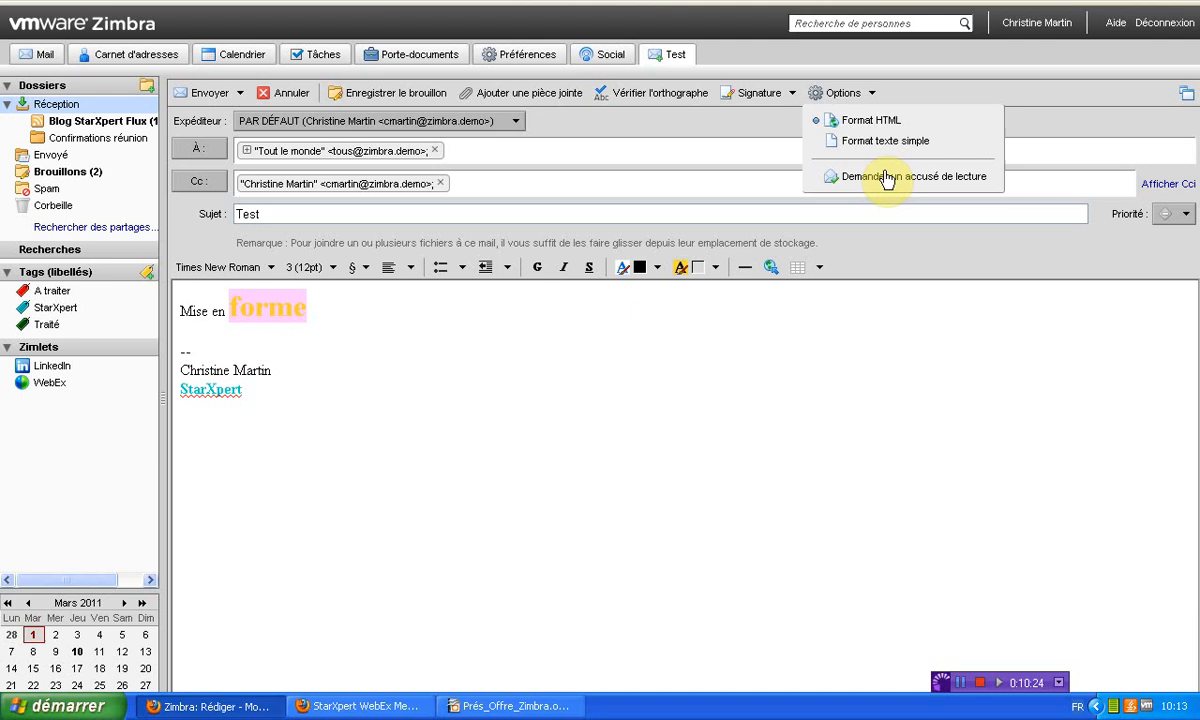
click(911, 86)
click(792, 93)
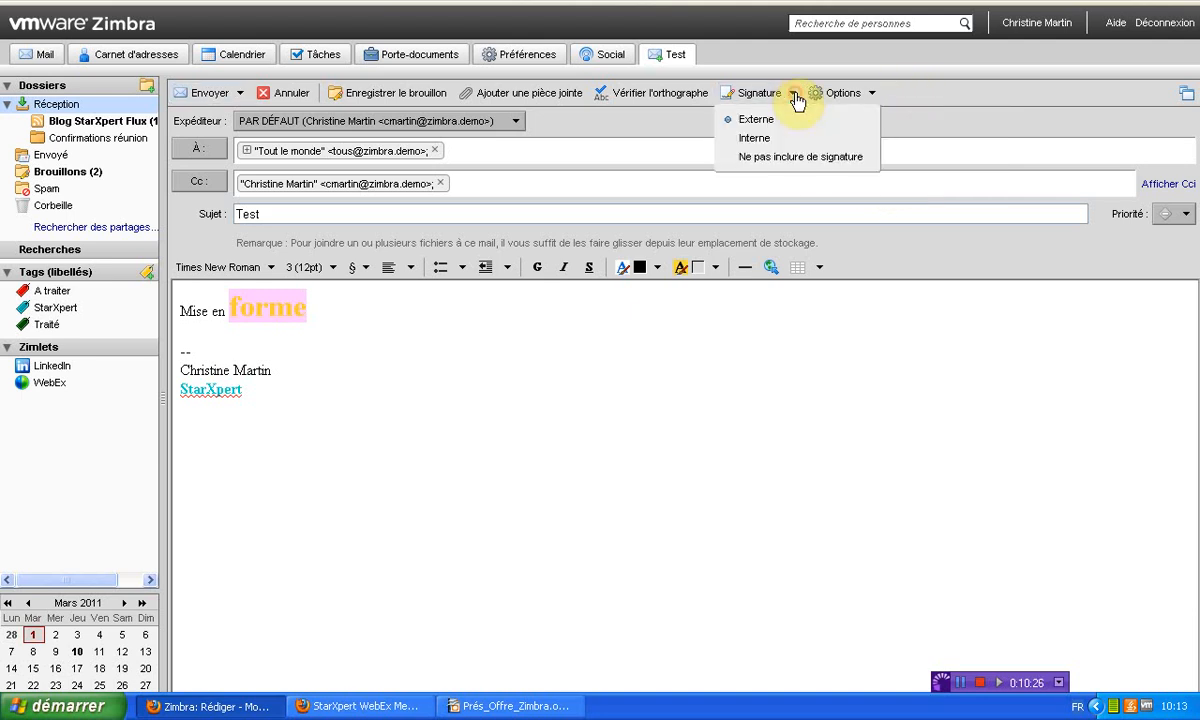
click(986, 86)
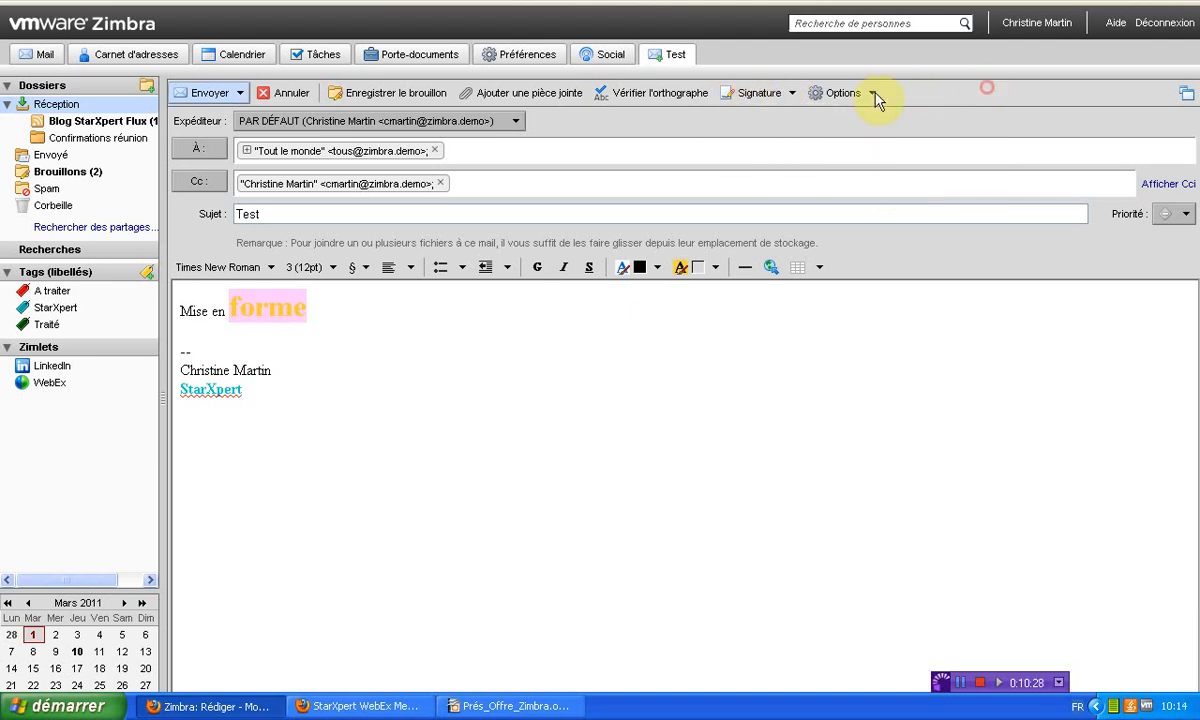
click(512, 94)
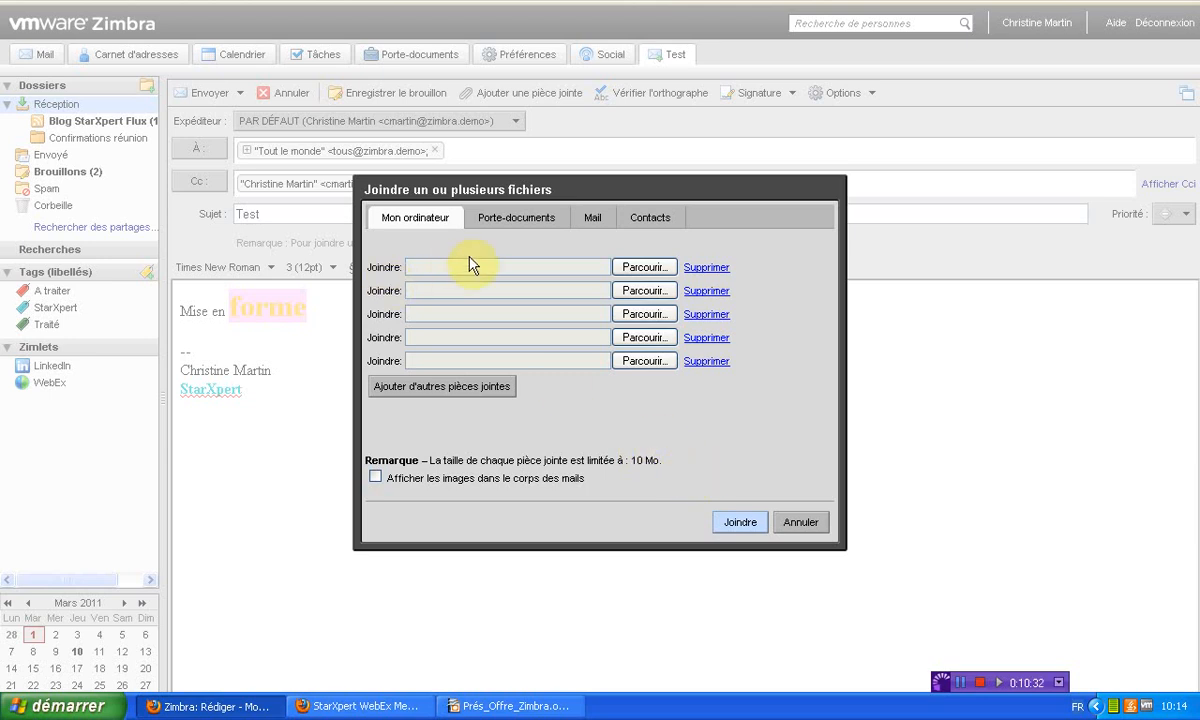
Browse the contacts, mail and briefcase attachment sources, then open the Mon ordinateur file chooser
click(645, 220)
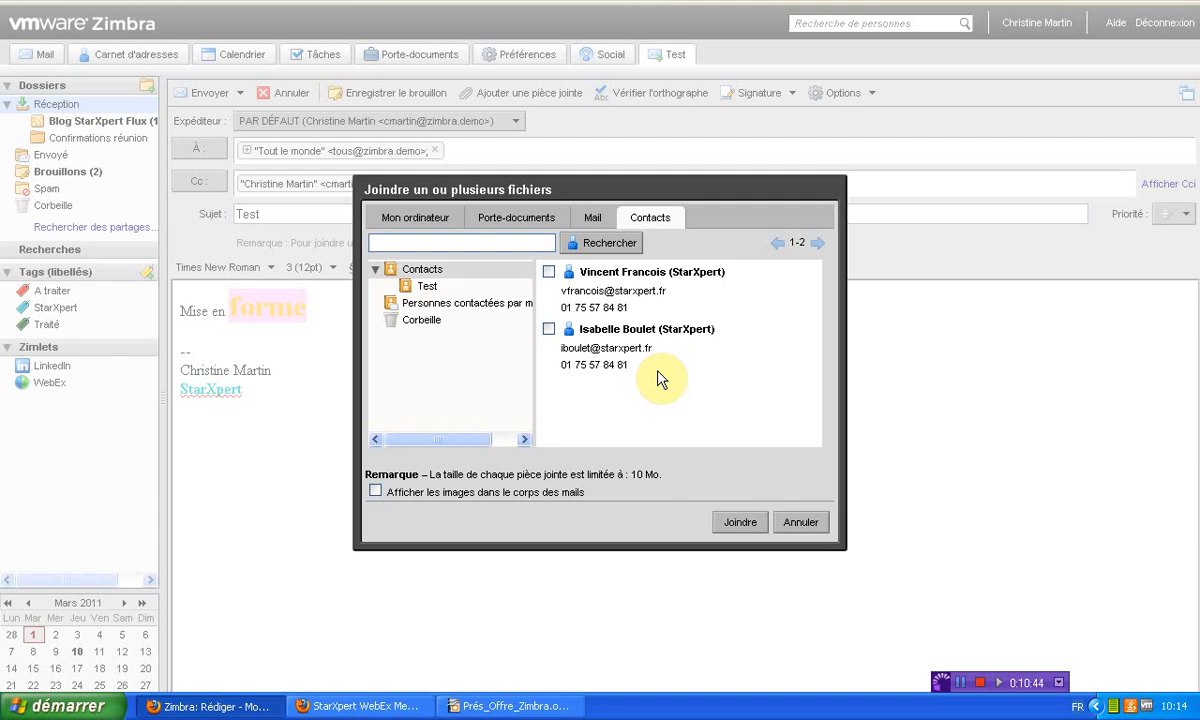
click(592, 220)
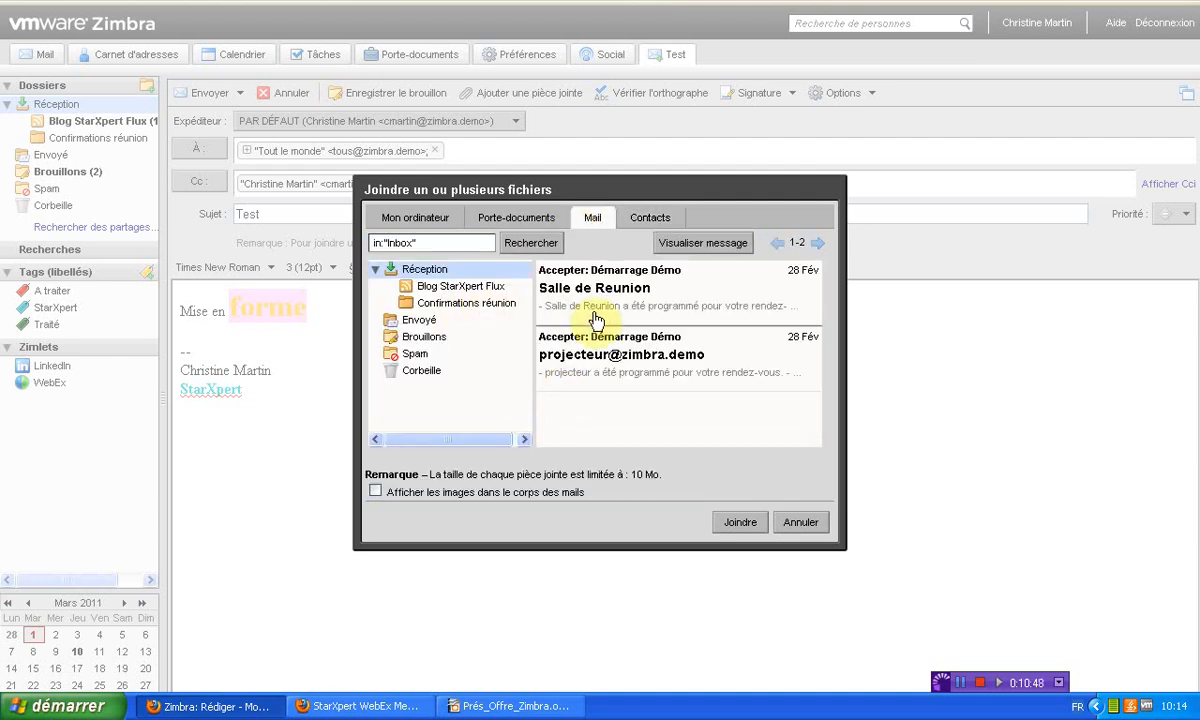
click(449, 305)
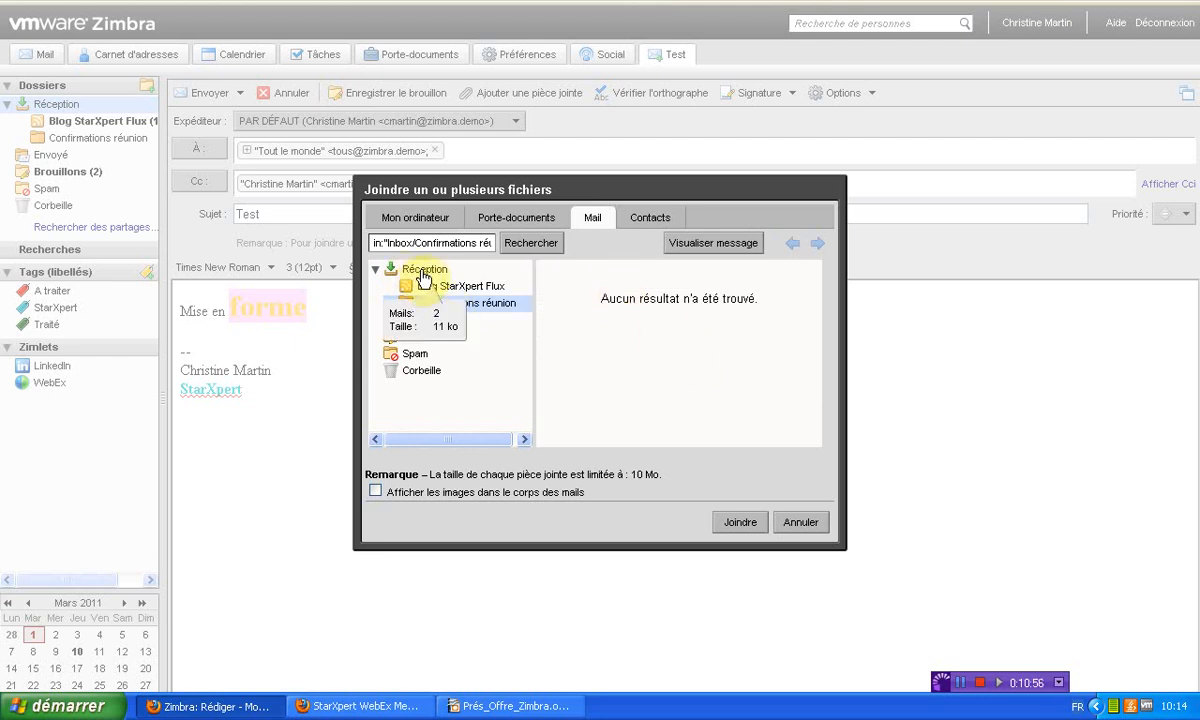
click(420, 276)
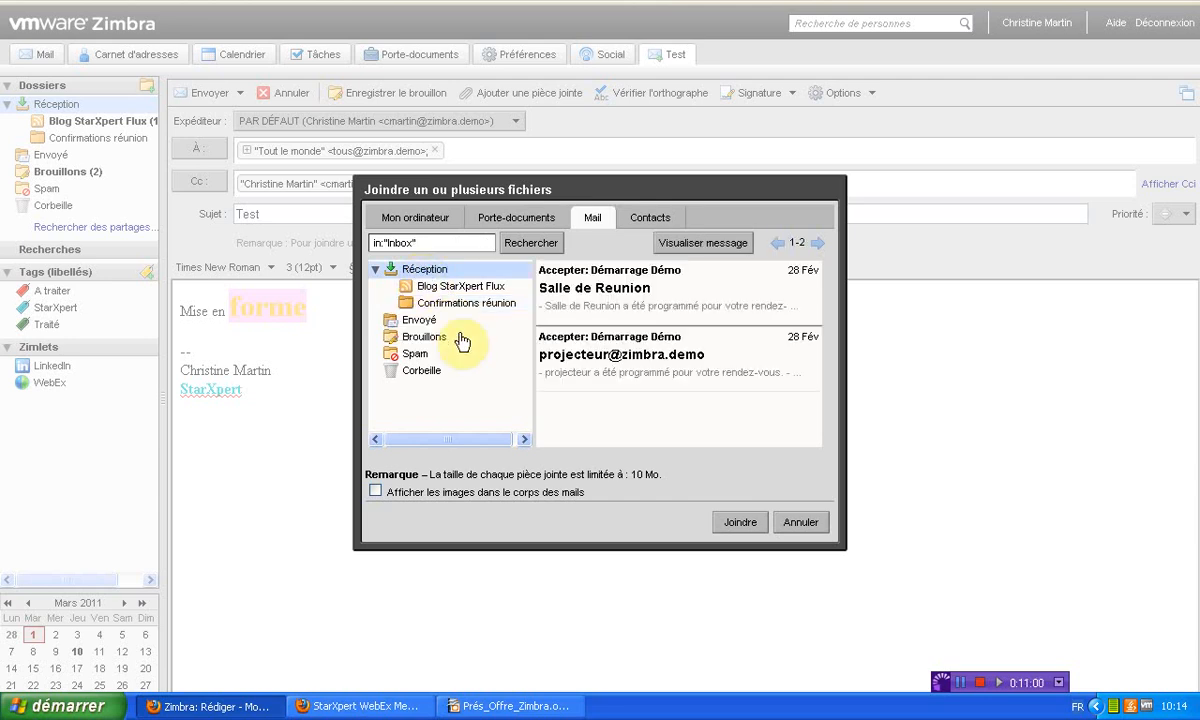
click(526, 222)
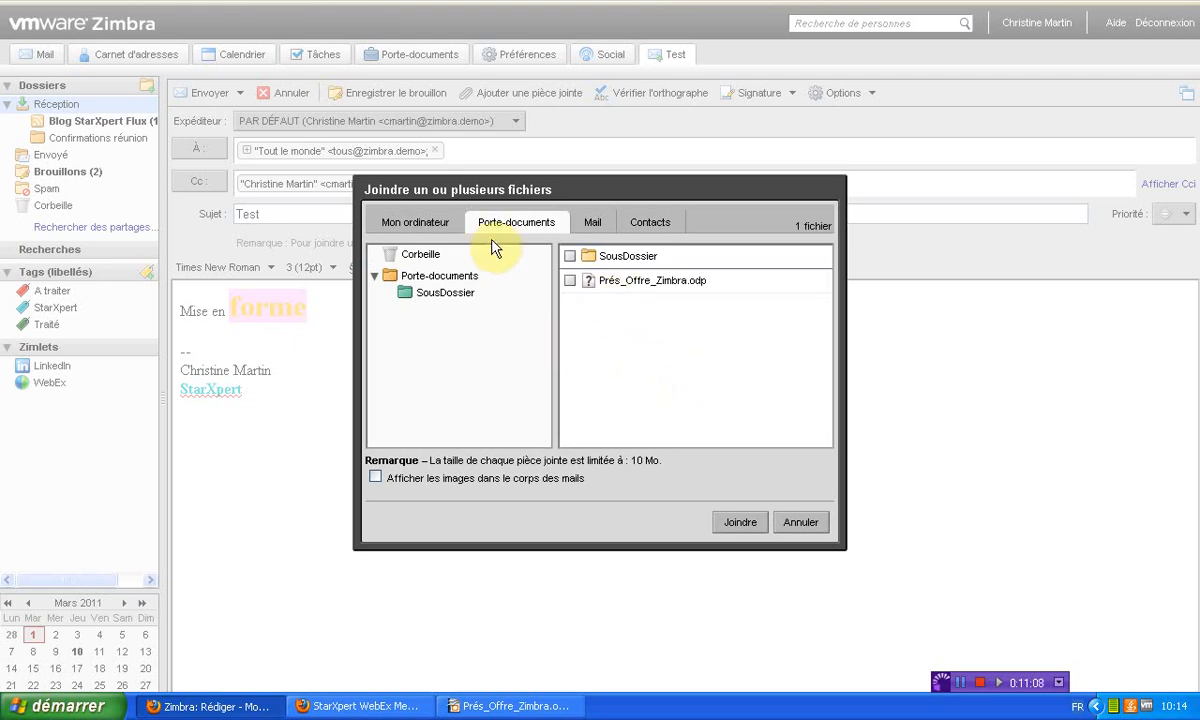
click(425, 223)
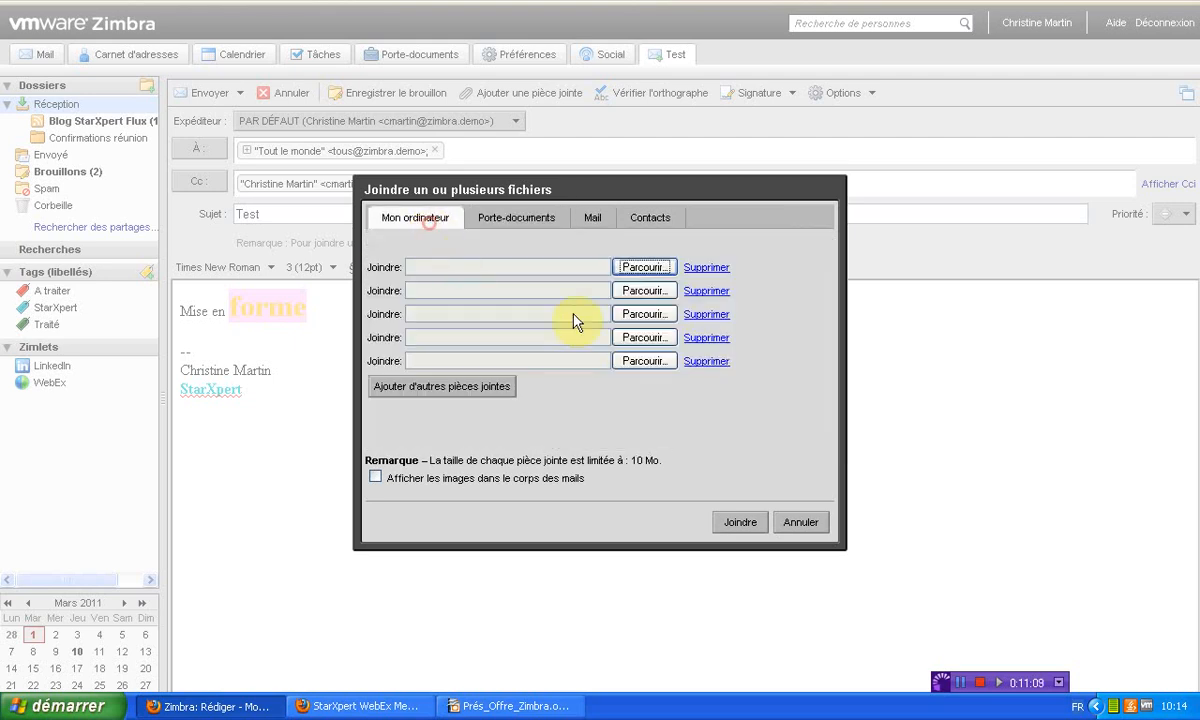
click(643, 267)
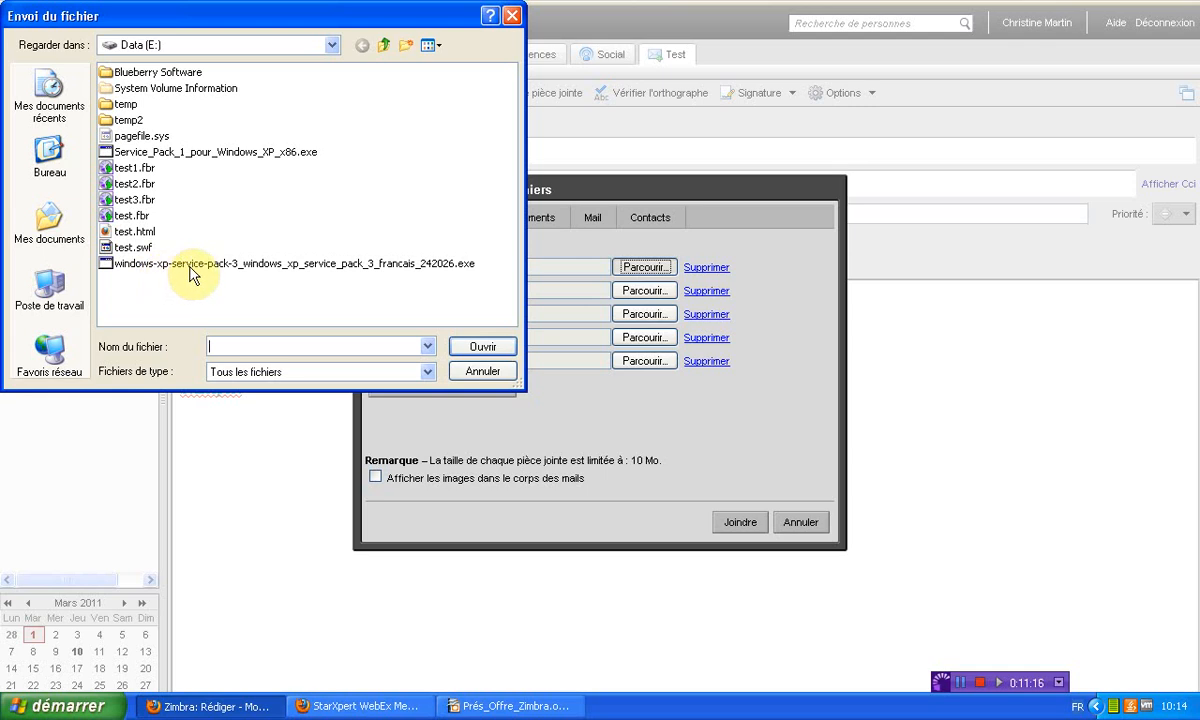
Attach Prés_Offre_Alfresco.pdf, Prés_Offre_Zimbra.pdf and test-1.doc from the Bureau folder
click(51, 160)
click(137, 231)
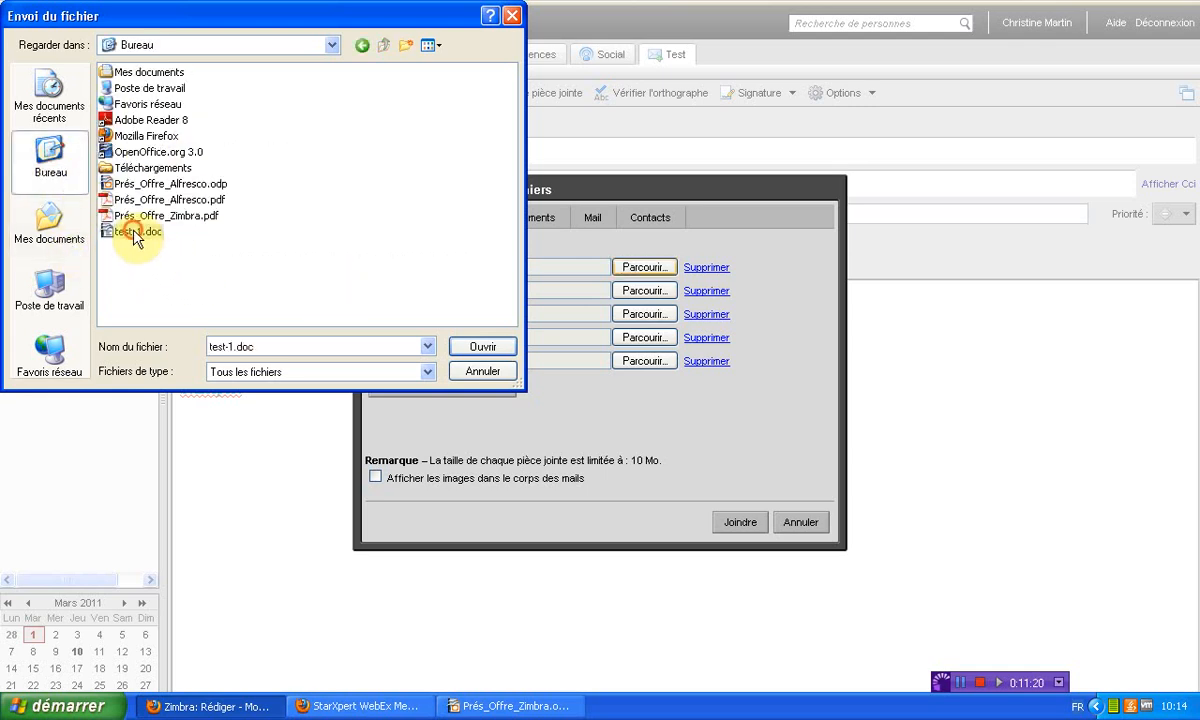
ctrl+click(175, 222)
ctrl+click(170, 199)
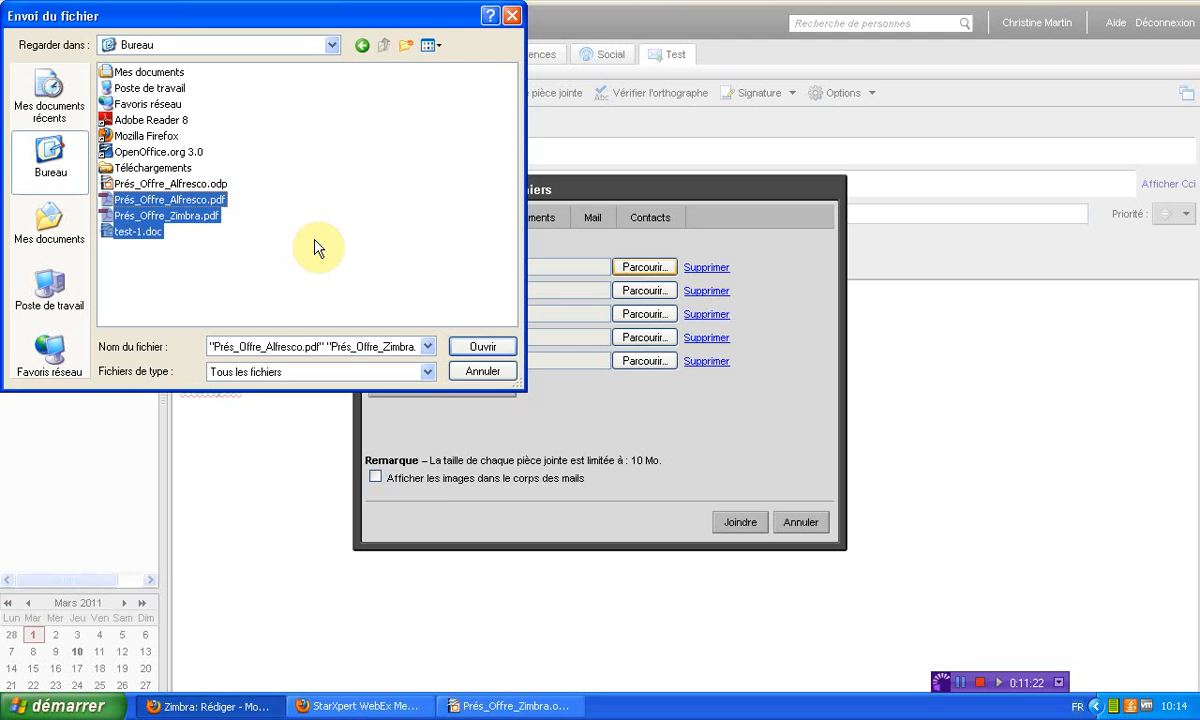
drag(291, 264, 162, 198)
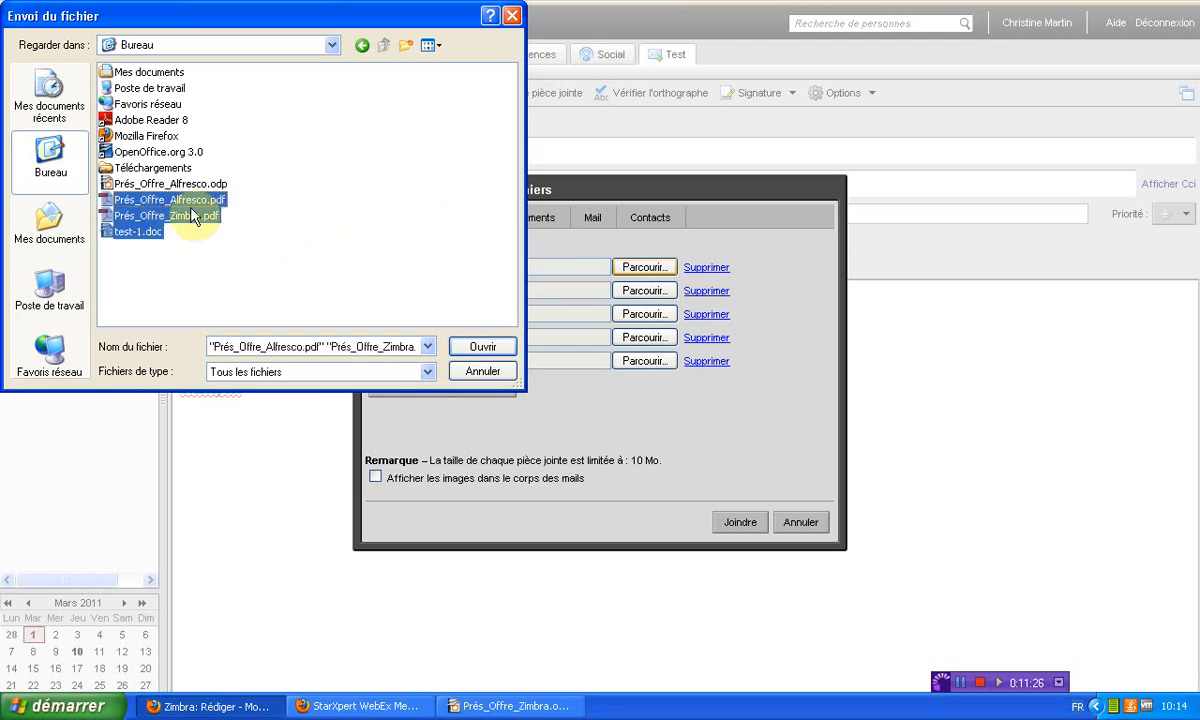
click(481, 348)
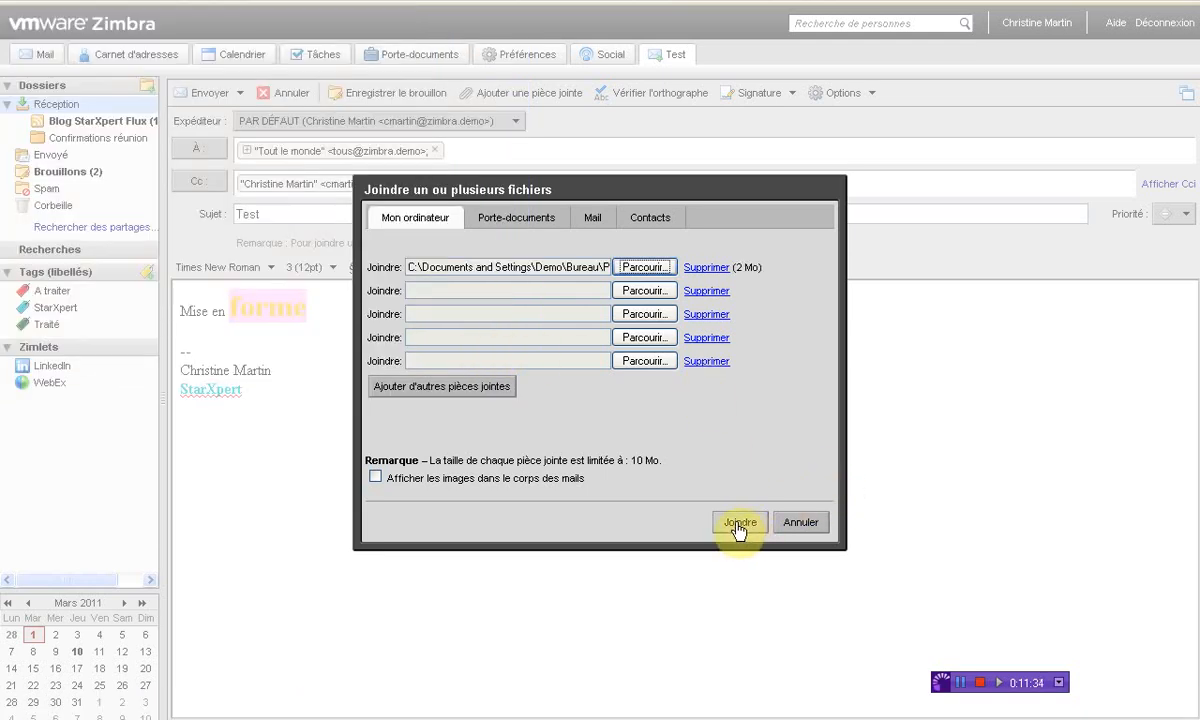
click(740, 524)
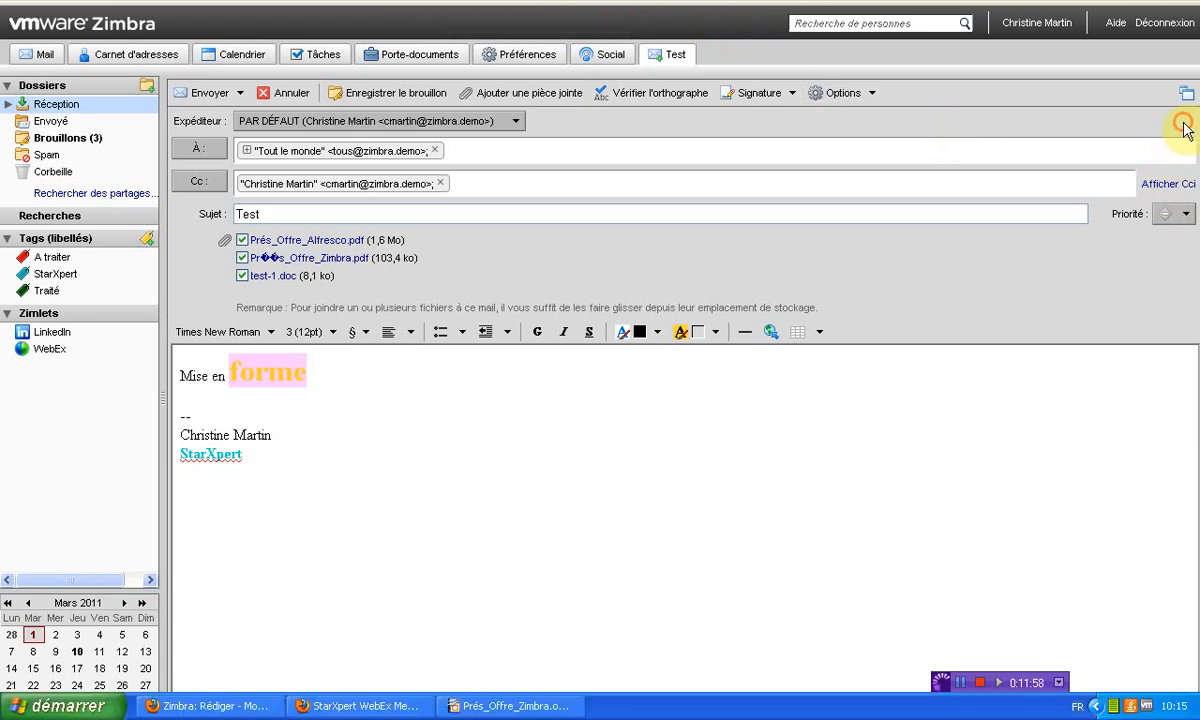
Schedule the message with Envoyer plus tard for 1/3/2011 at 10:30
click(239, 92)
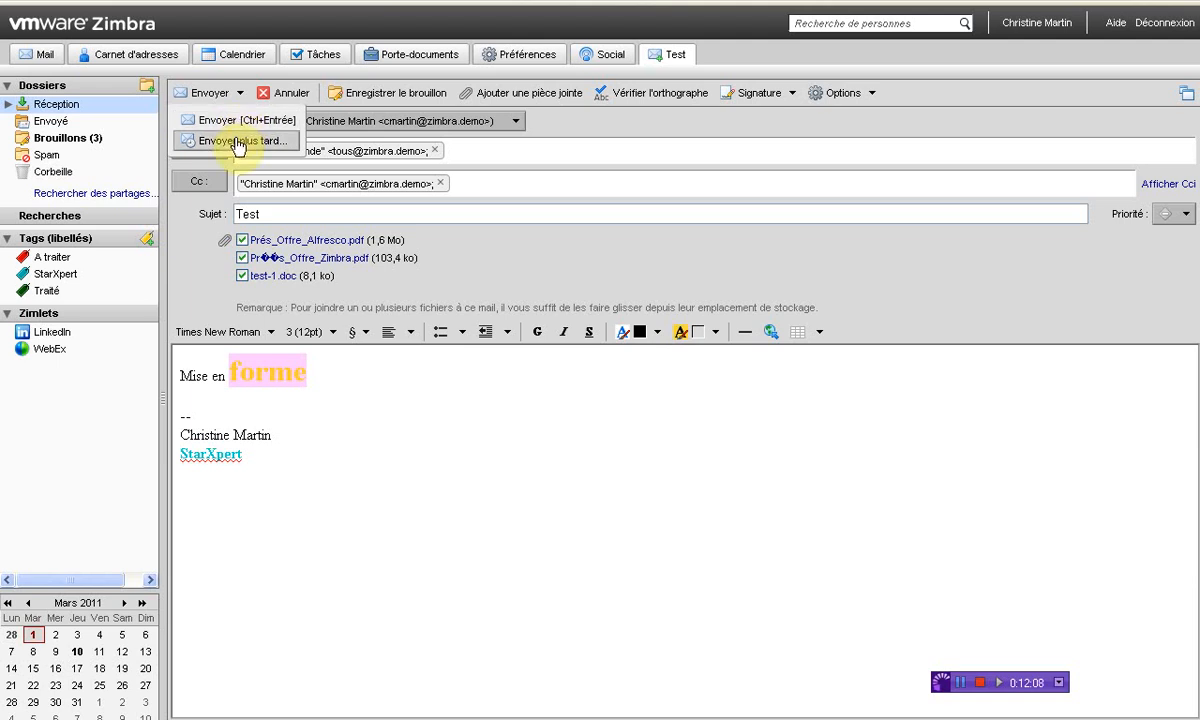
click(236, 143)
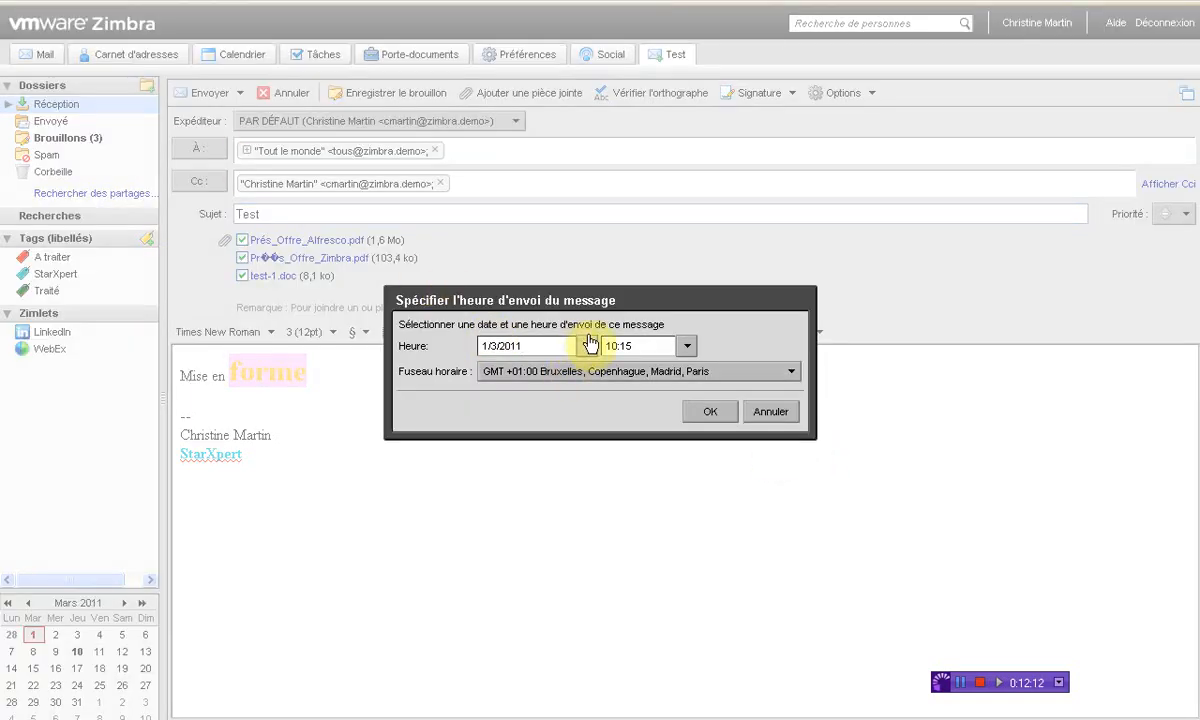
click(687, 346)
mouse_move(672, 424)
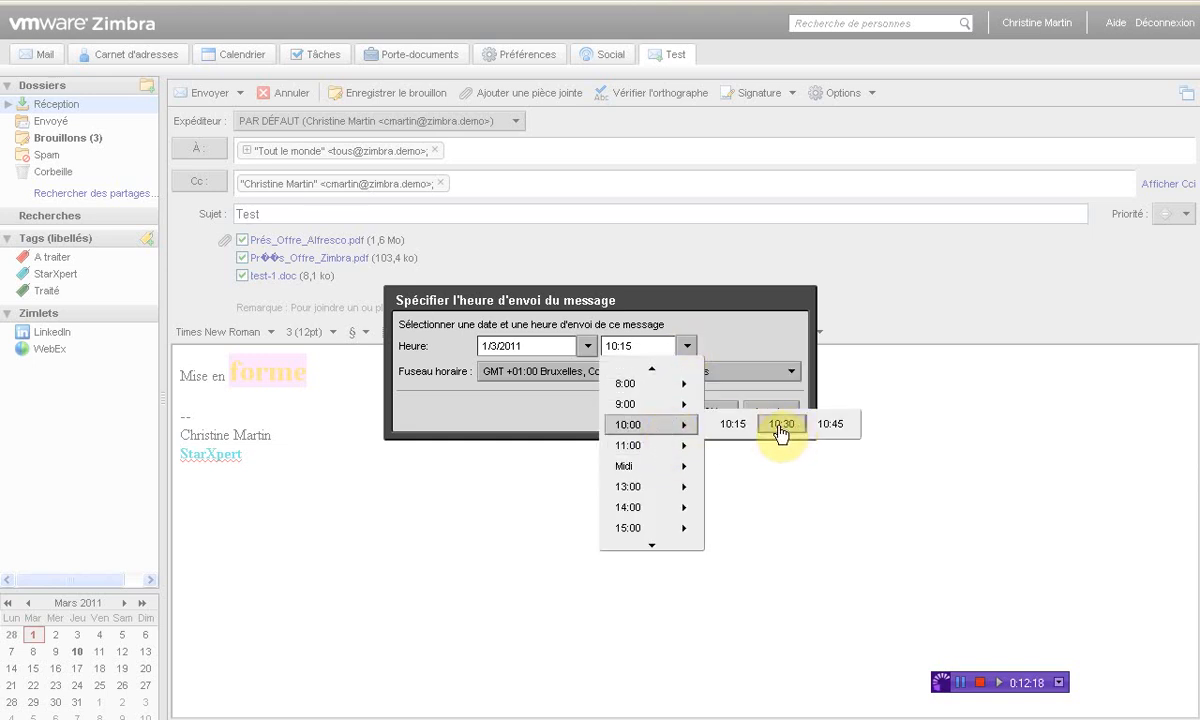
mouse_move(665, 512)
click(778, 430)
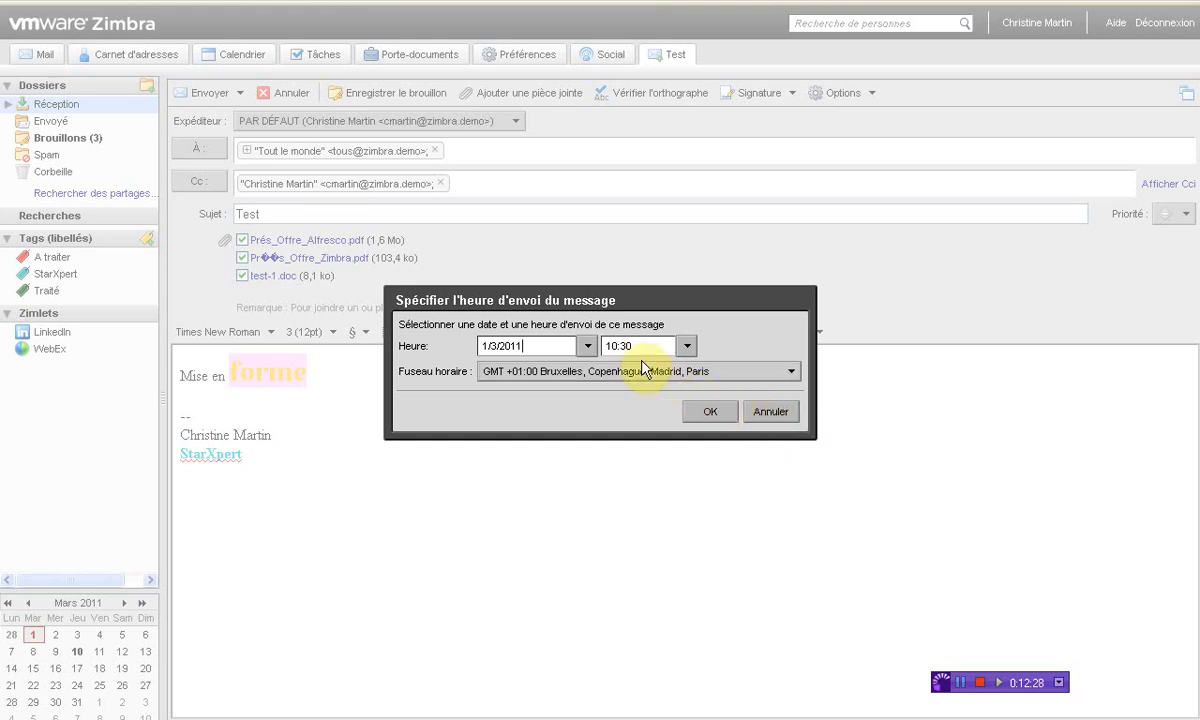
click(711, 414)
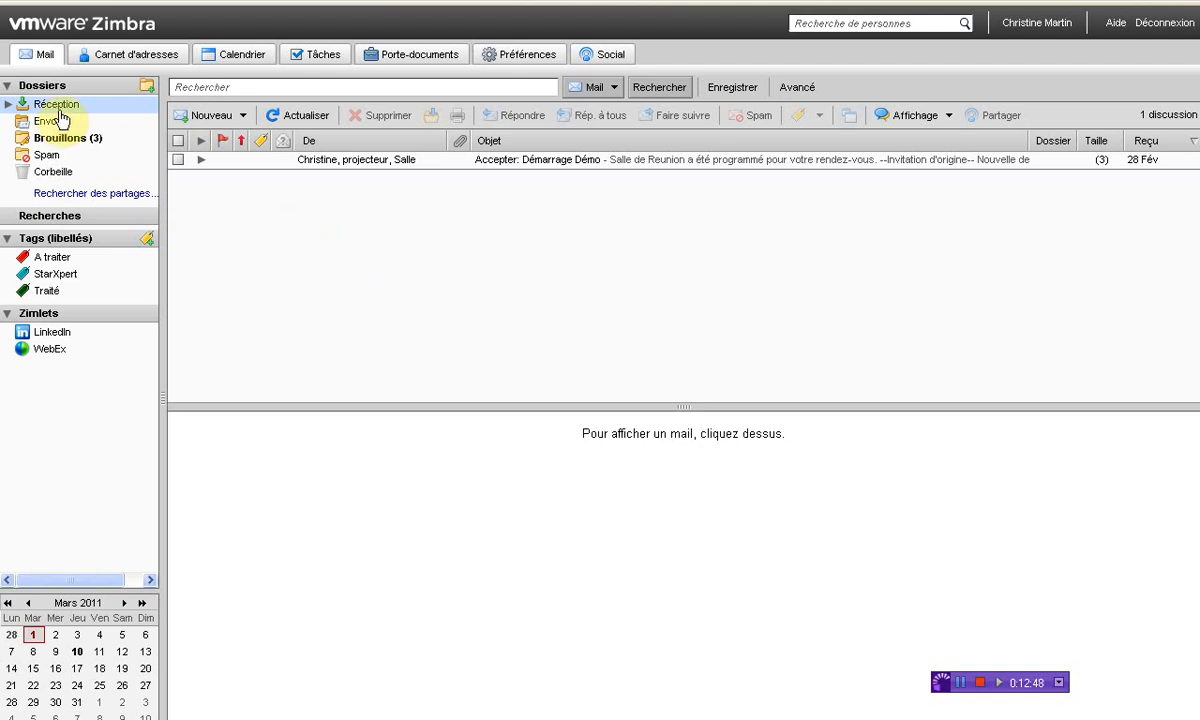
Review the scheduled Test draft in Brouillons, then open the 'Accepter: Démarrage Démo' message in Réception
click(57, 146)
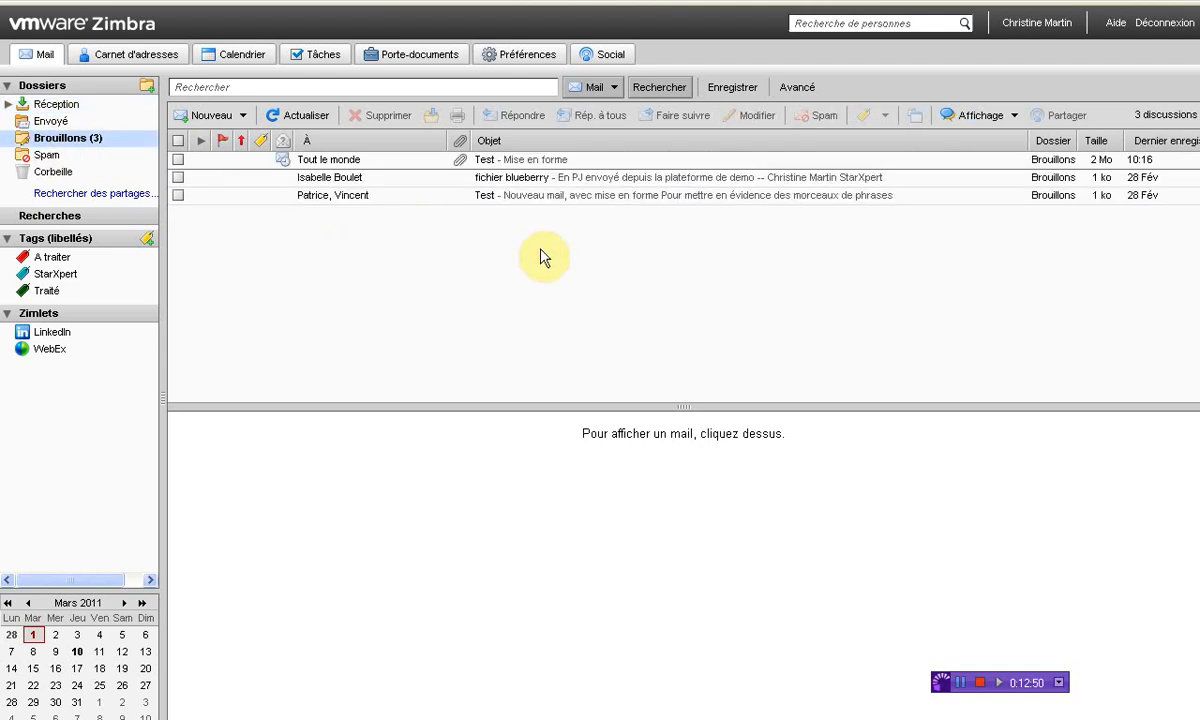
click(553, 164)
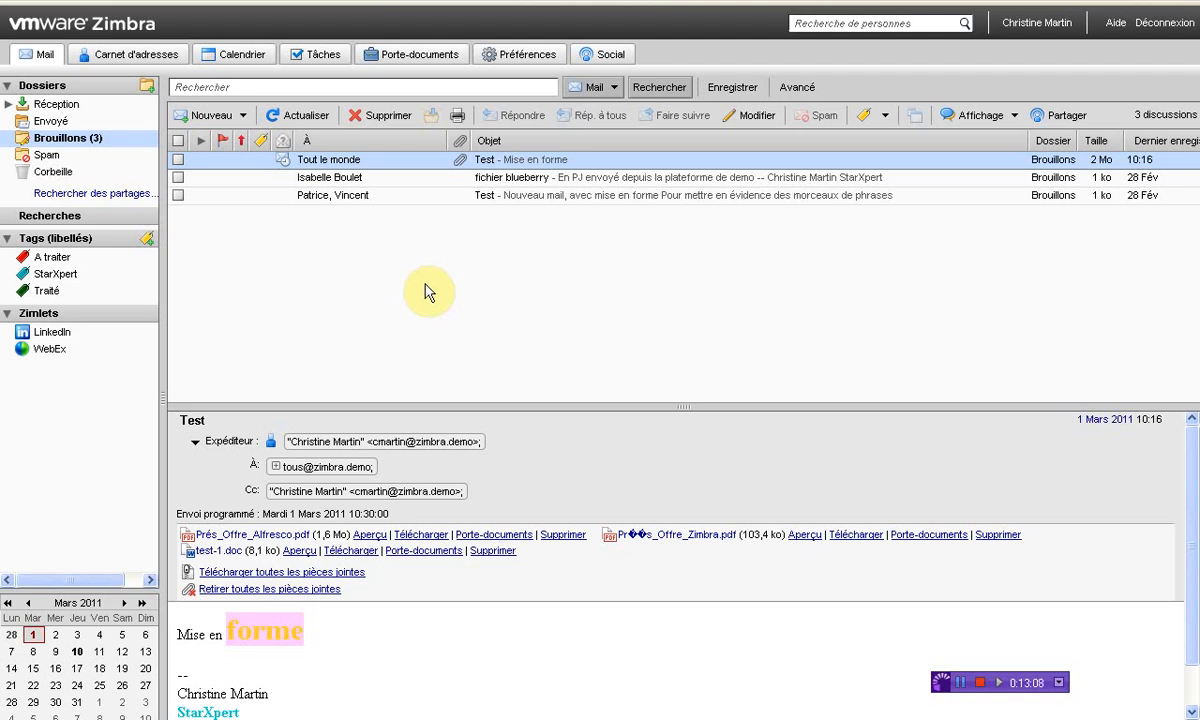
click(137, 125)
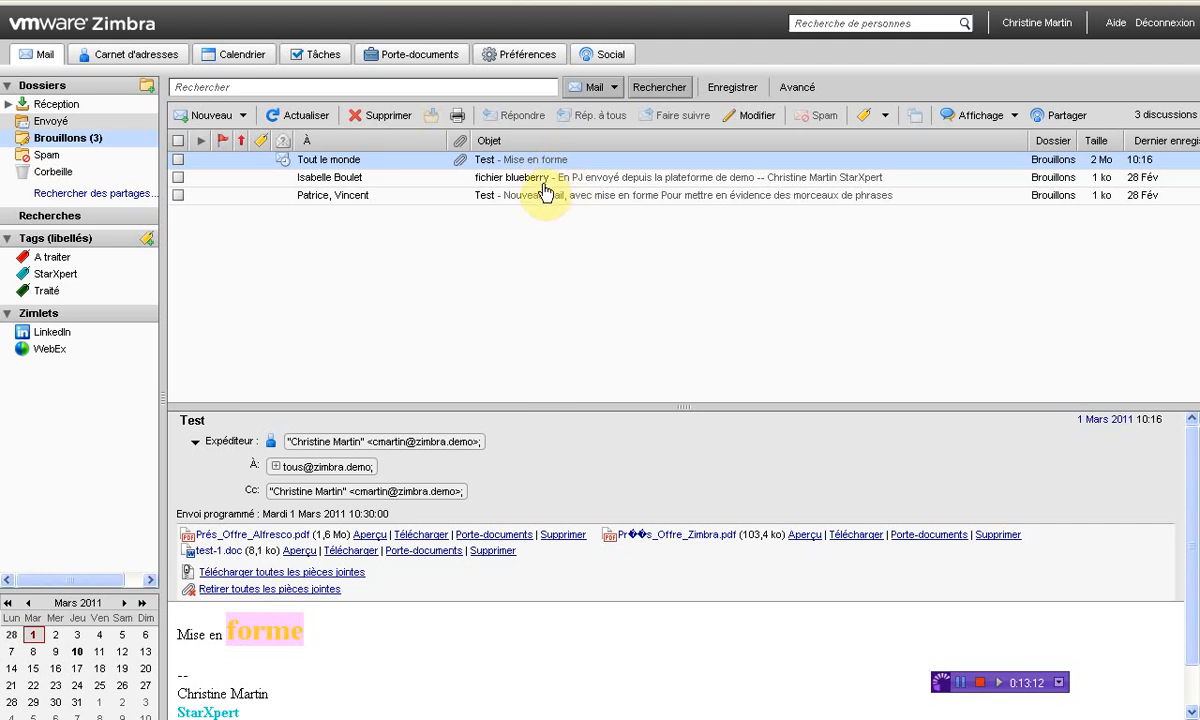
click(68, 104)
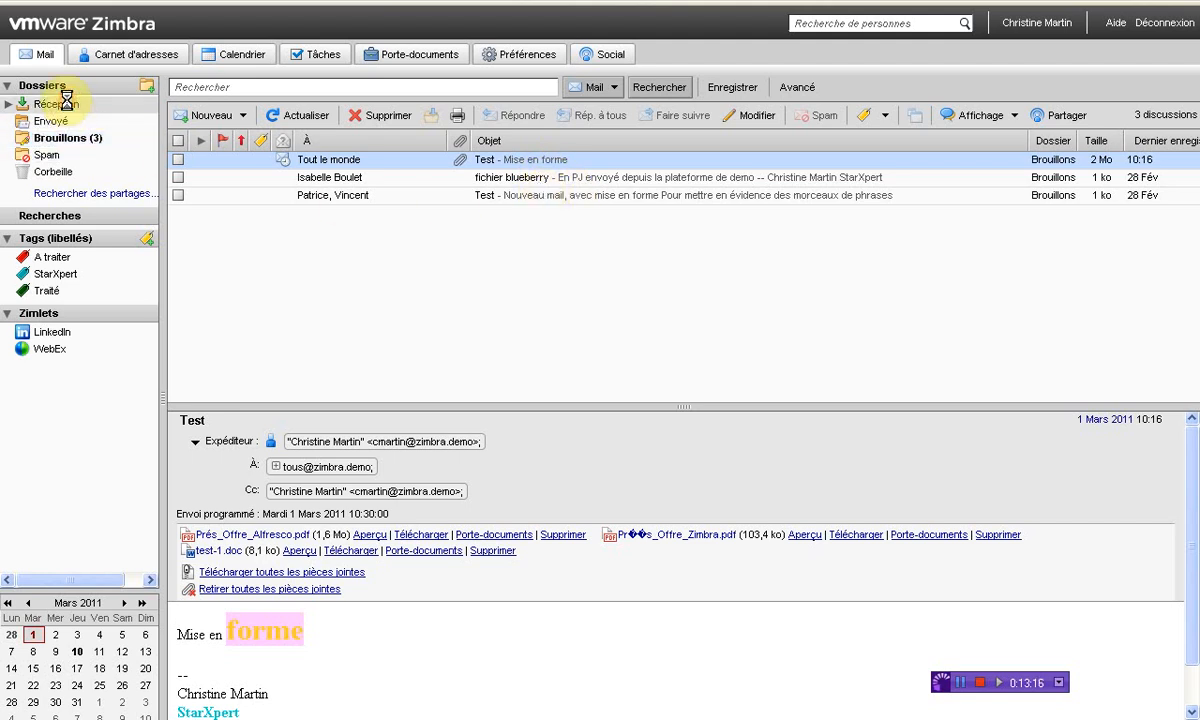
click(529, 164)
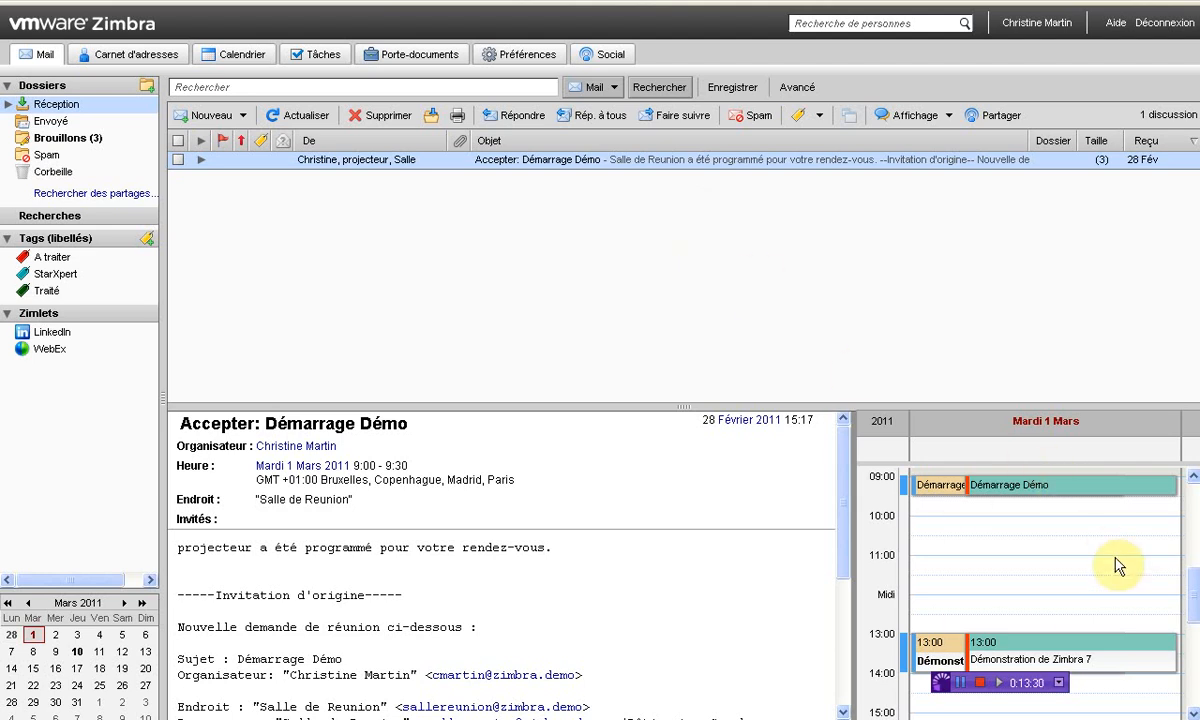
scroll(1113, 560, down, 1)
scroll(1118, 567, down, 2)
scroll(1118, 567, up, 8)
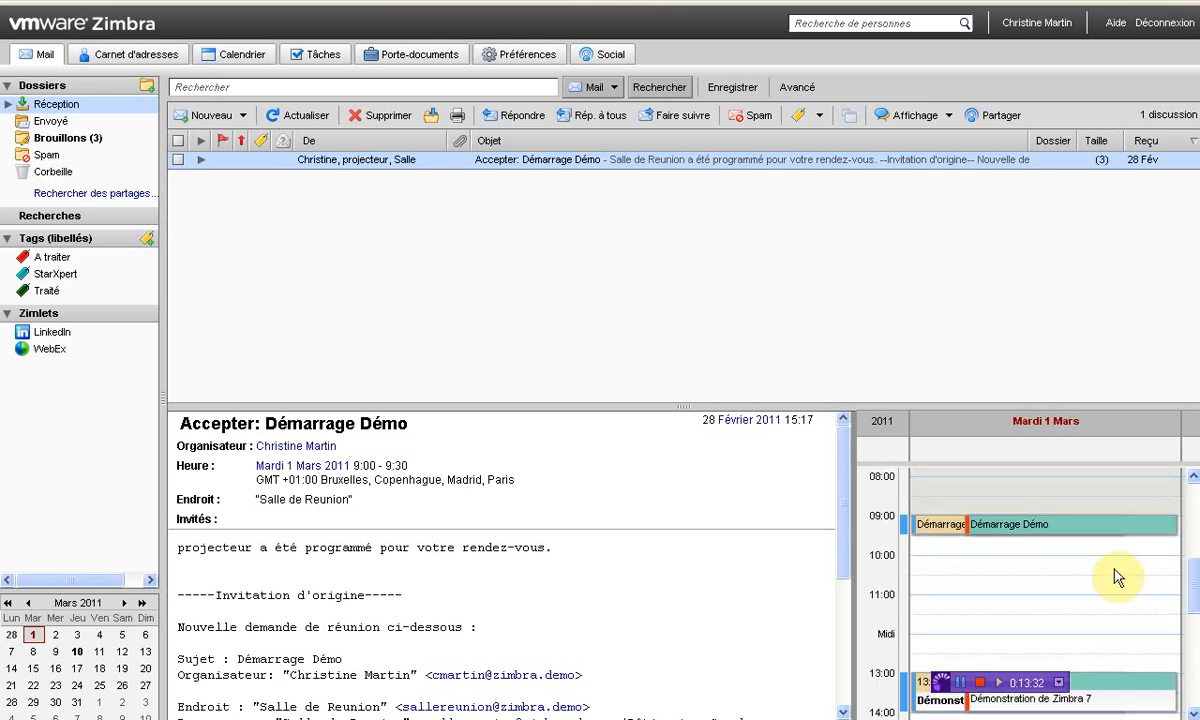
scroll(1118, 573, down, 7)
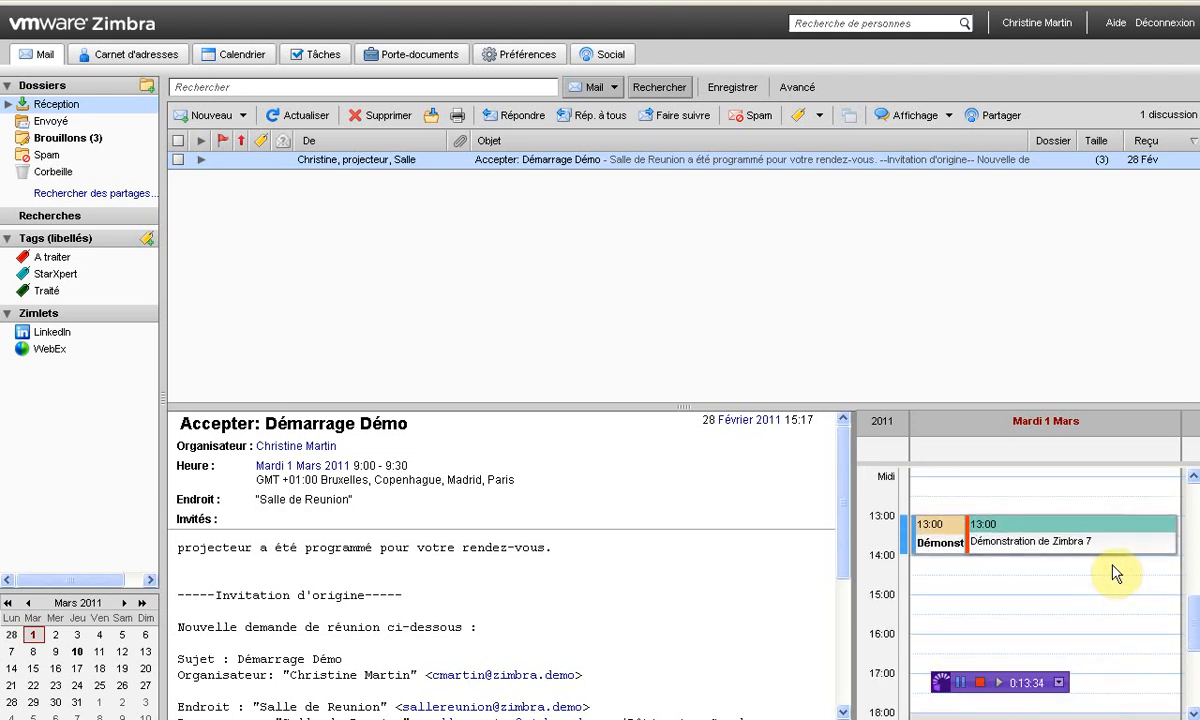
scroll(1110, 577, down, 5)
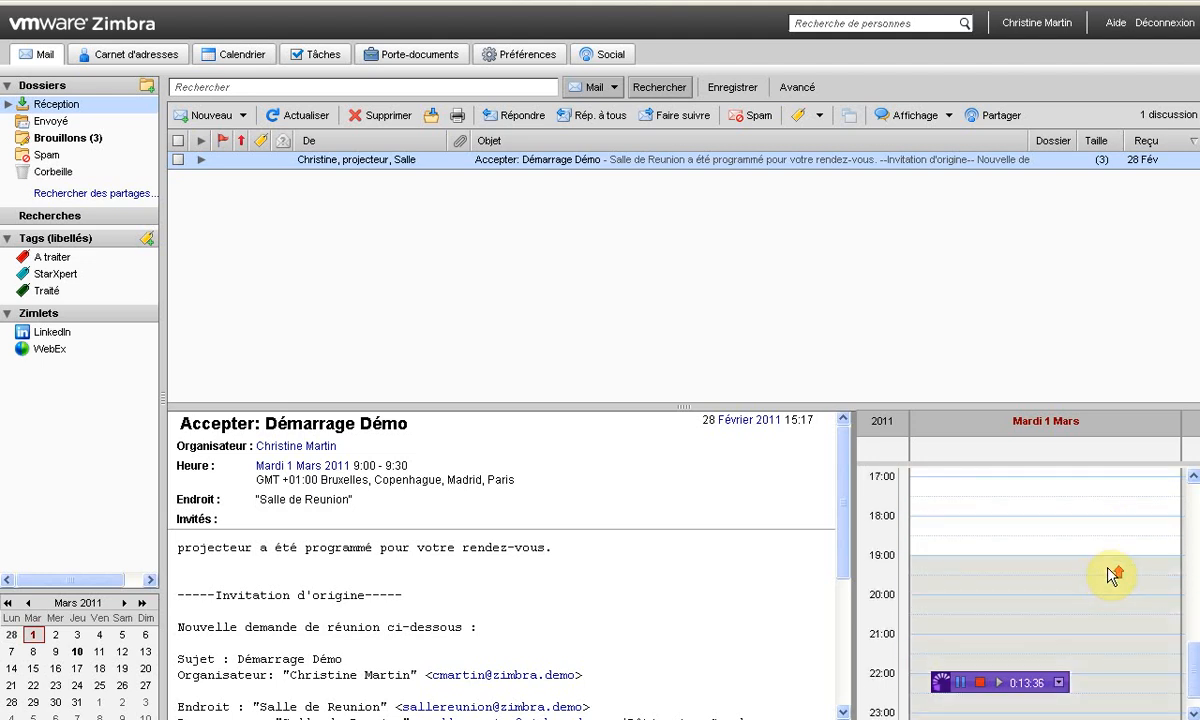
scroll(1110, 577, up, 6)
scroll(1110, 577, up, 2)
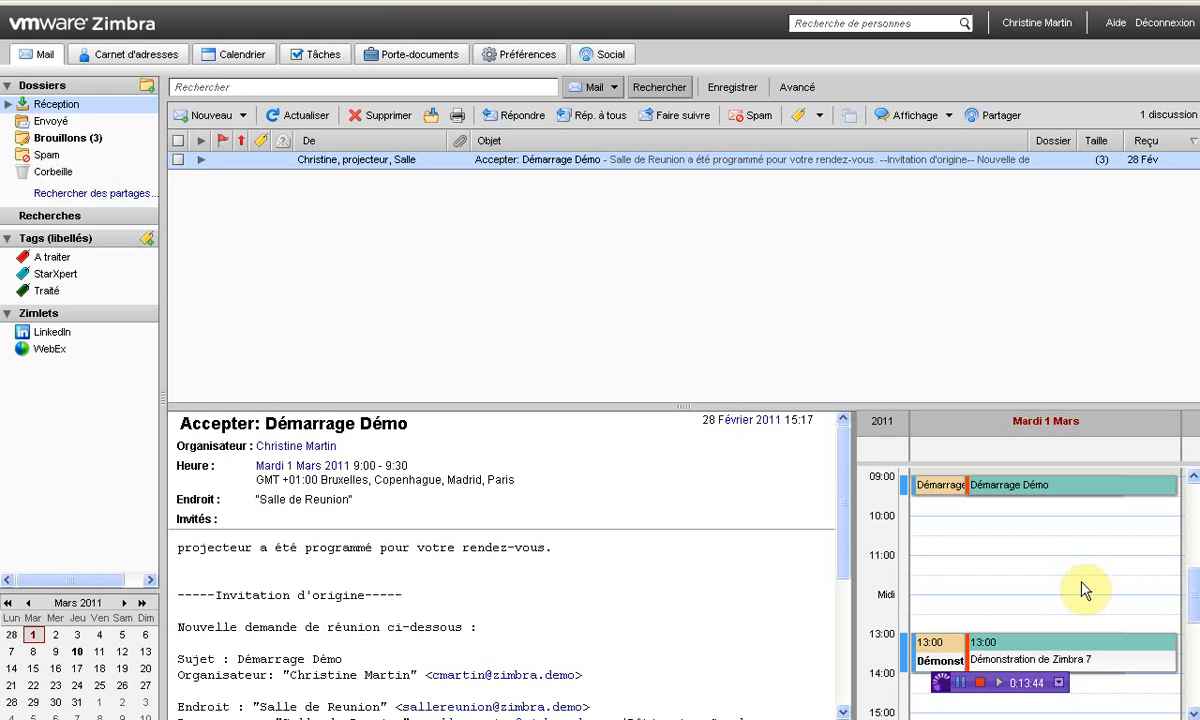
click(138, 60)
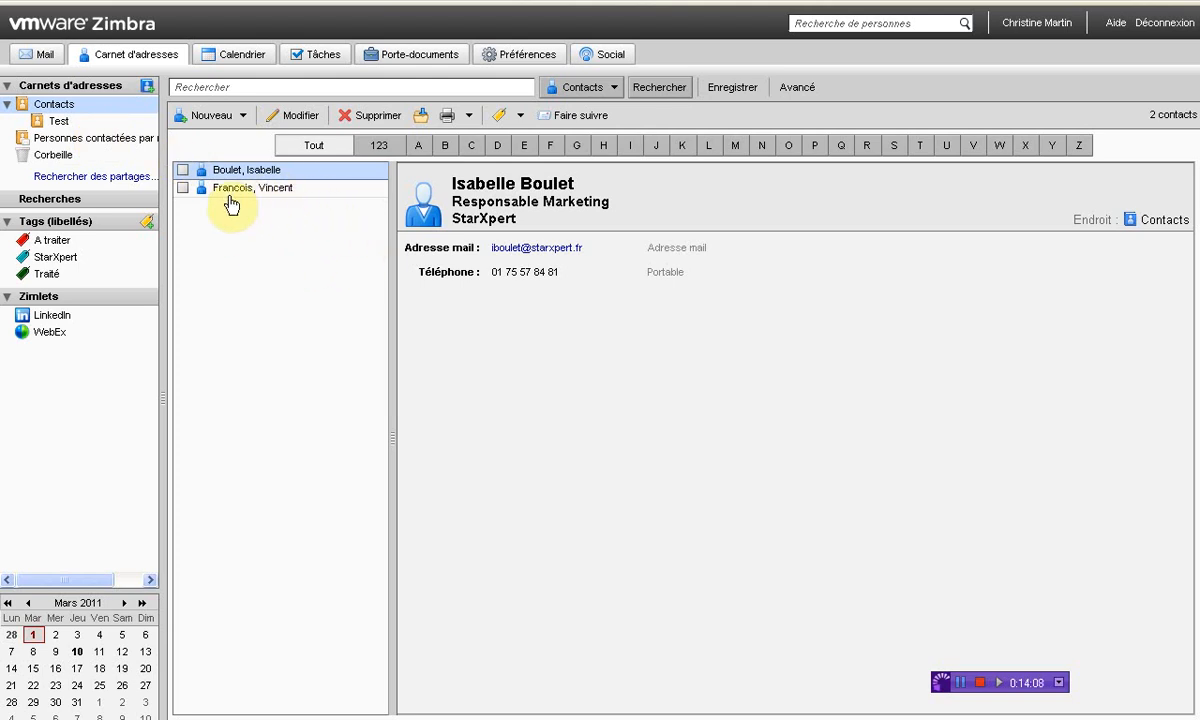
Drop the StarXpert tag on the second contact, open its card, then close the editing form
drag(55, 262, 241, 188)
double_click(284, 190)
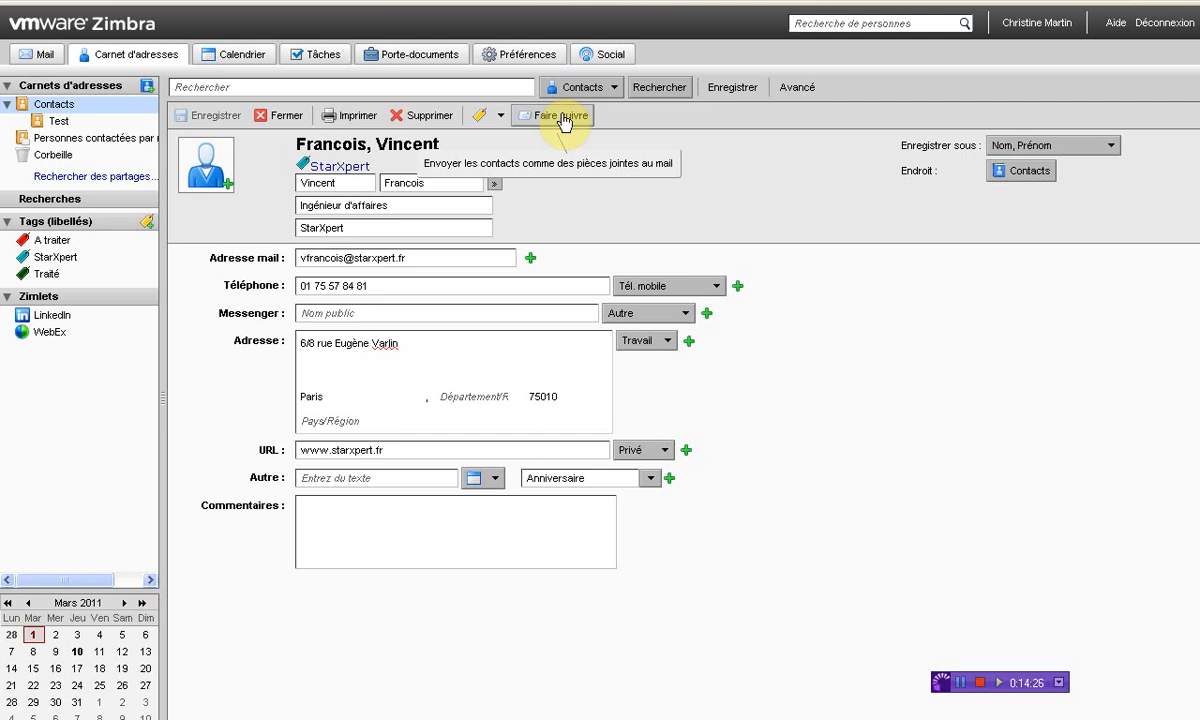
click(277, 118)
Browse the tagged contact's Contact du tag menu, dismiss it, and show the 28 February–4 March calendar week
right_click(272, 190)
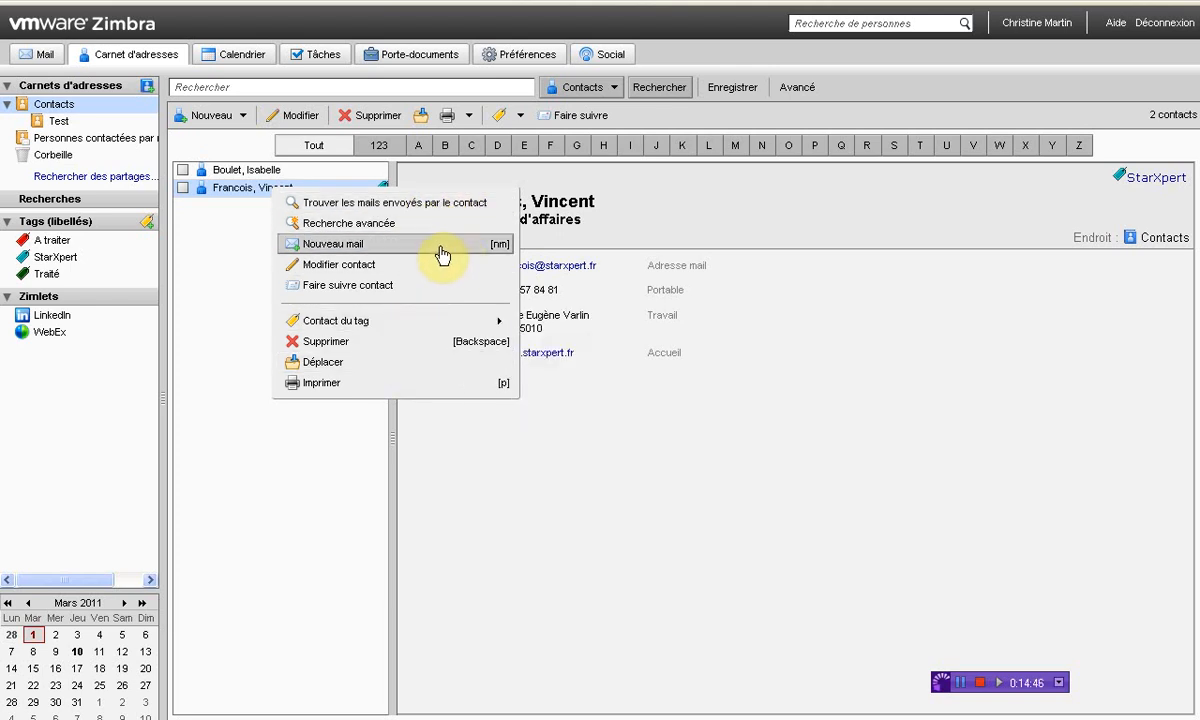
mouse_move(480, 320)
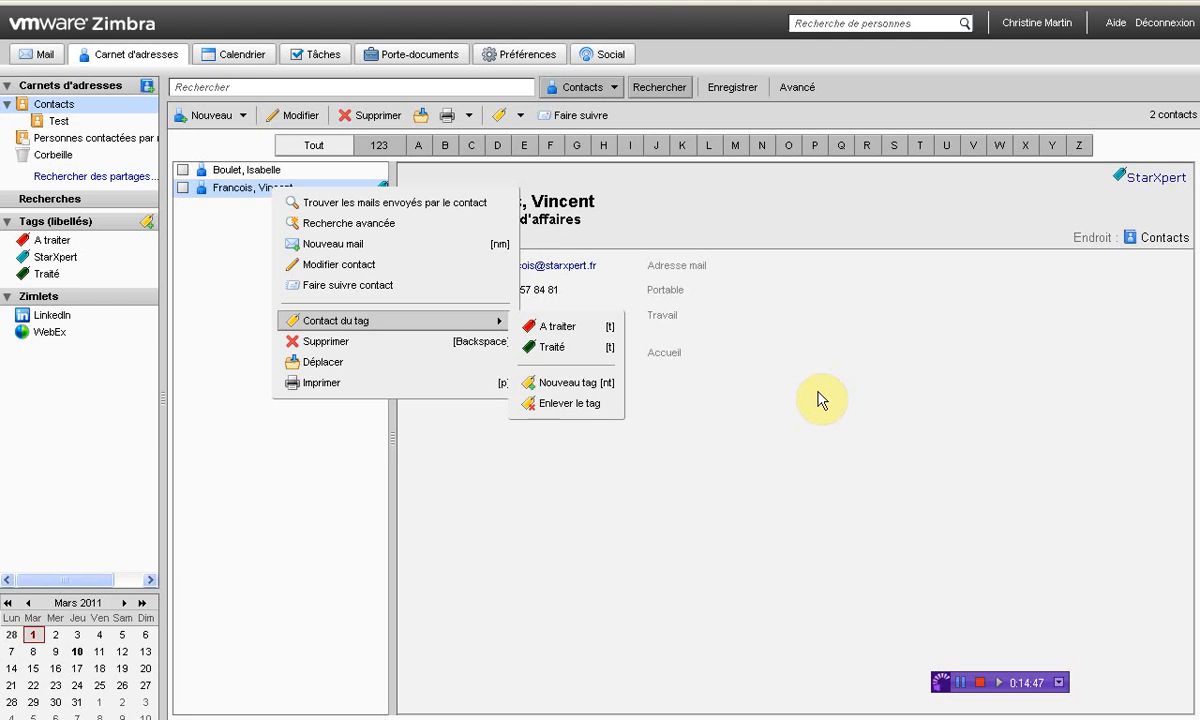
click(868, 338)
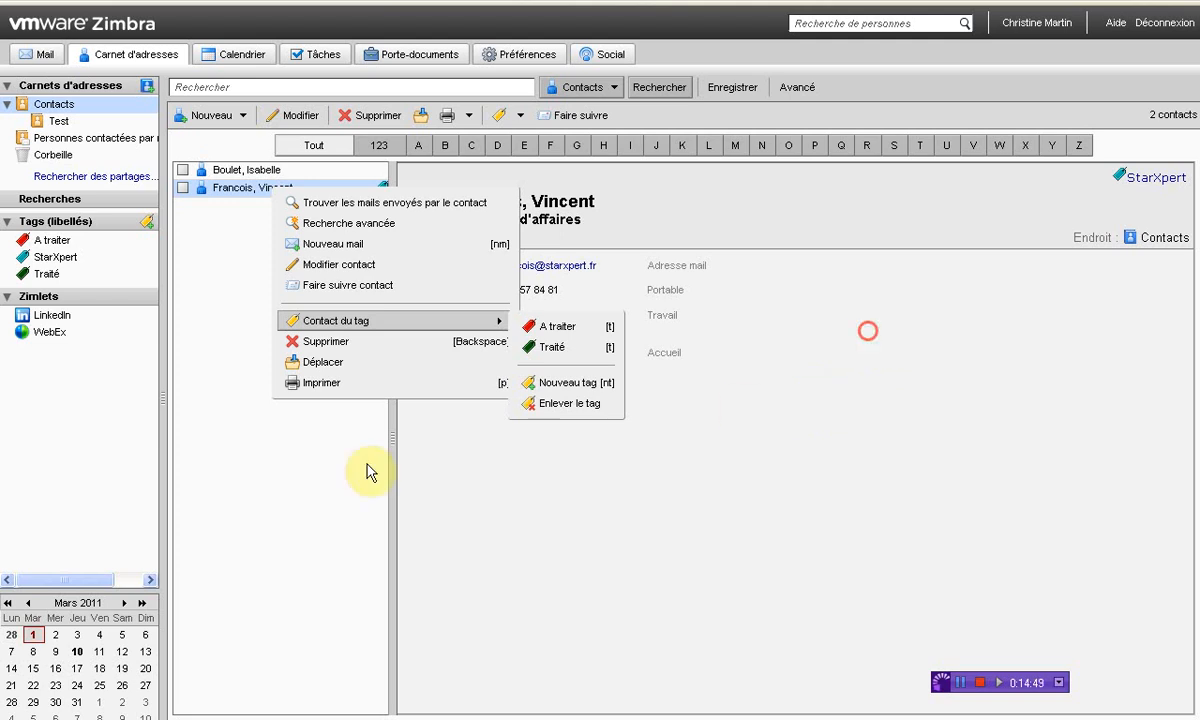
click(214, 248)
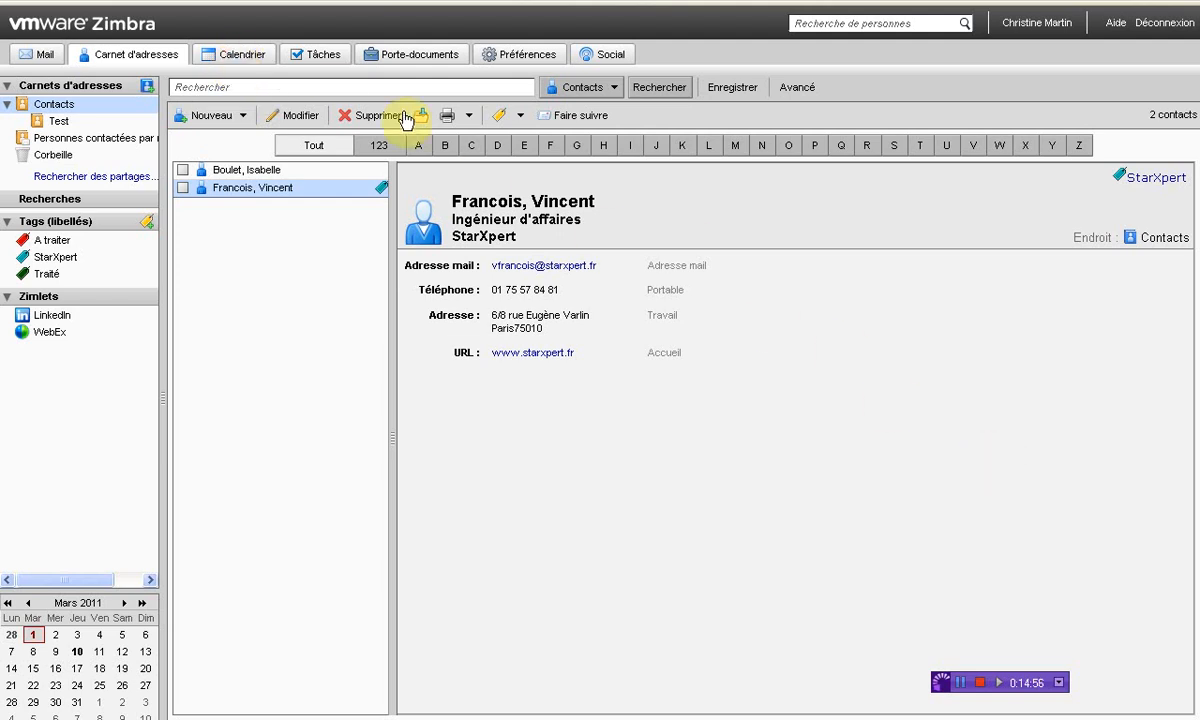
click(238, 55)
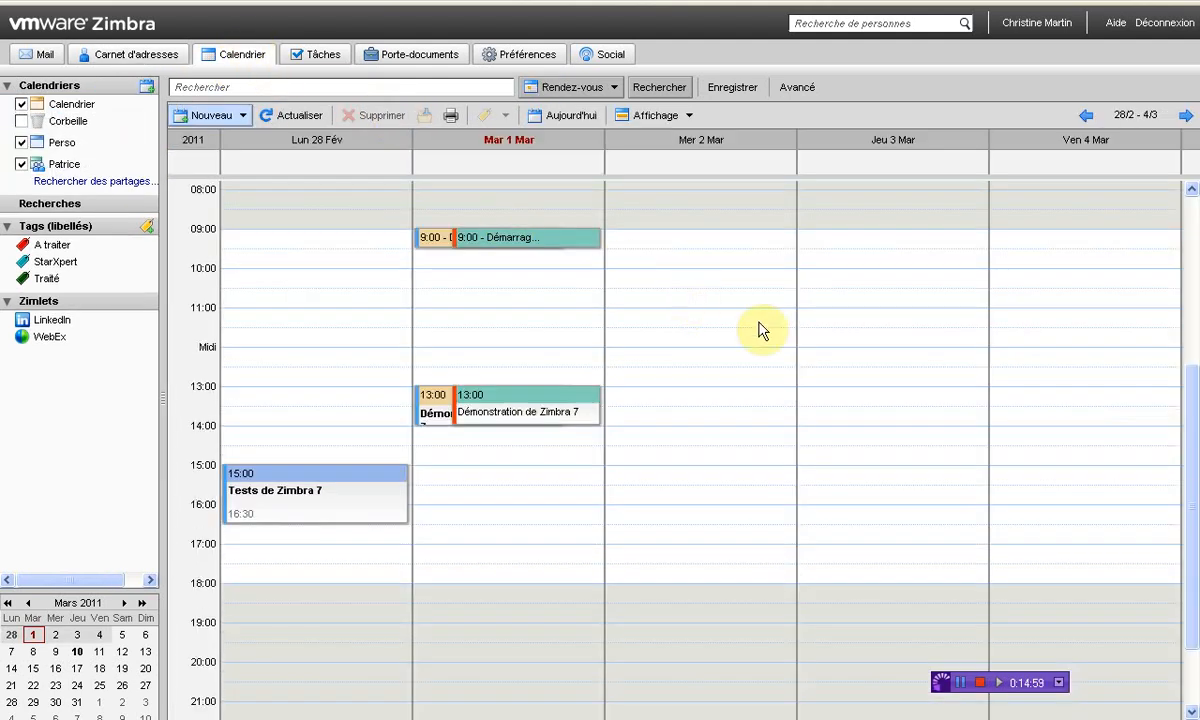